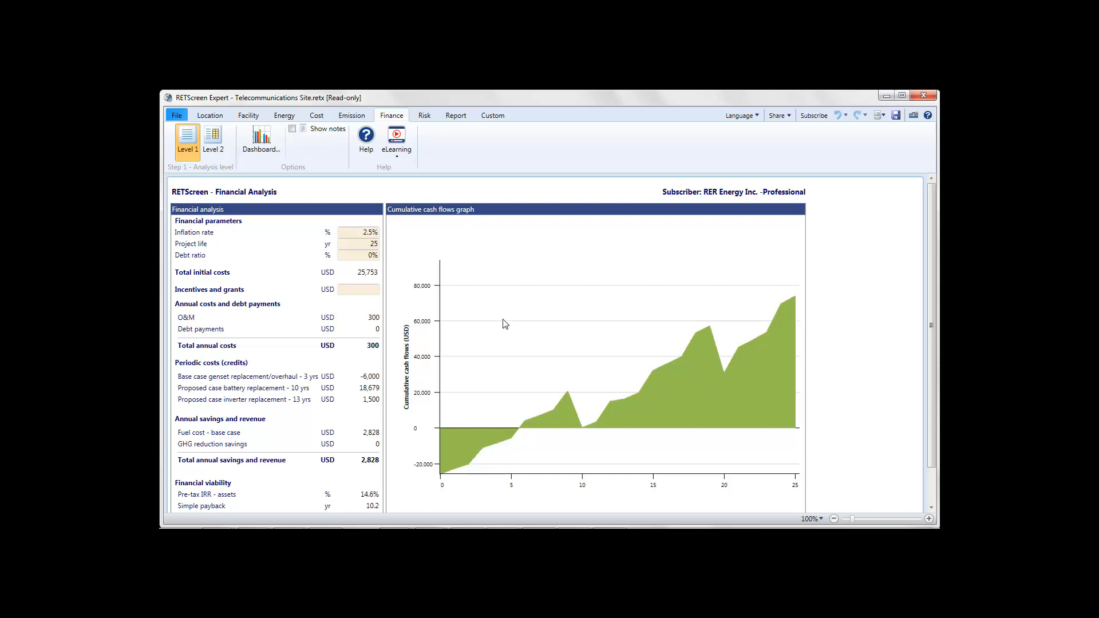
Step: Set the default heating value reference to Lower heating value (LHV) in the program settings and look through the remaining settings
{"action": "left_click", "coordinate": [177, 115]}
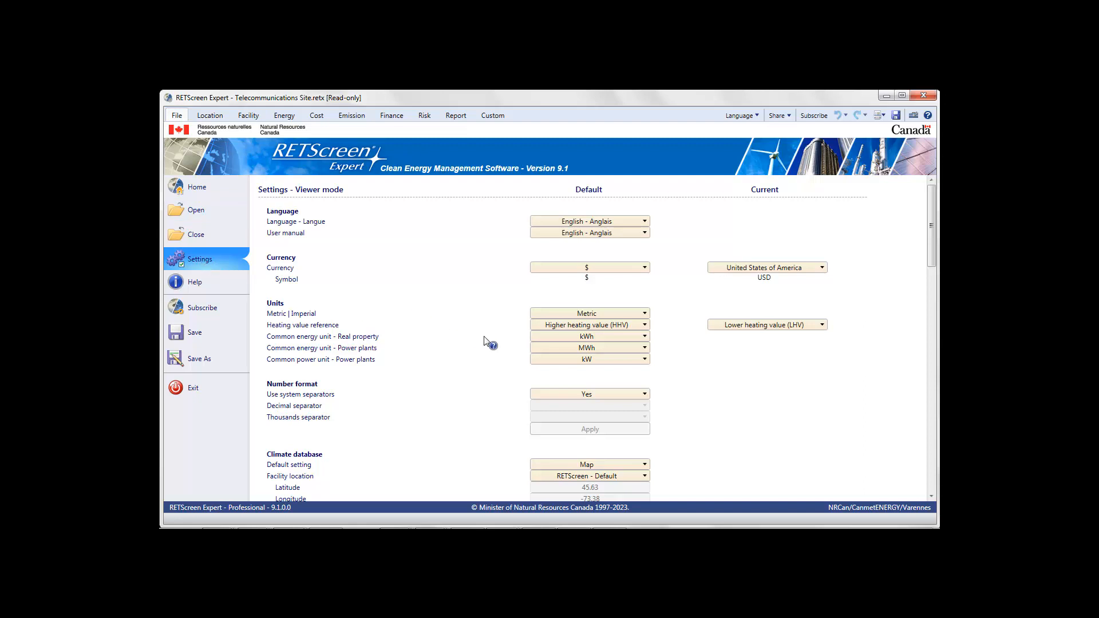
{"action": "left_click", "coordinate": [633, 324]}
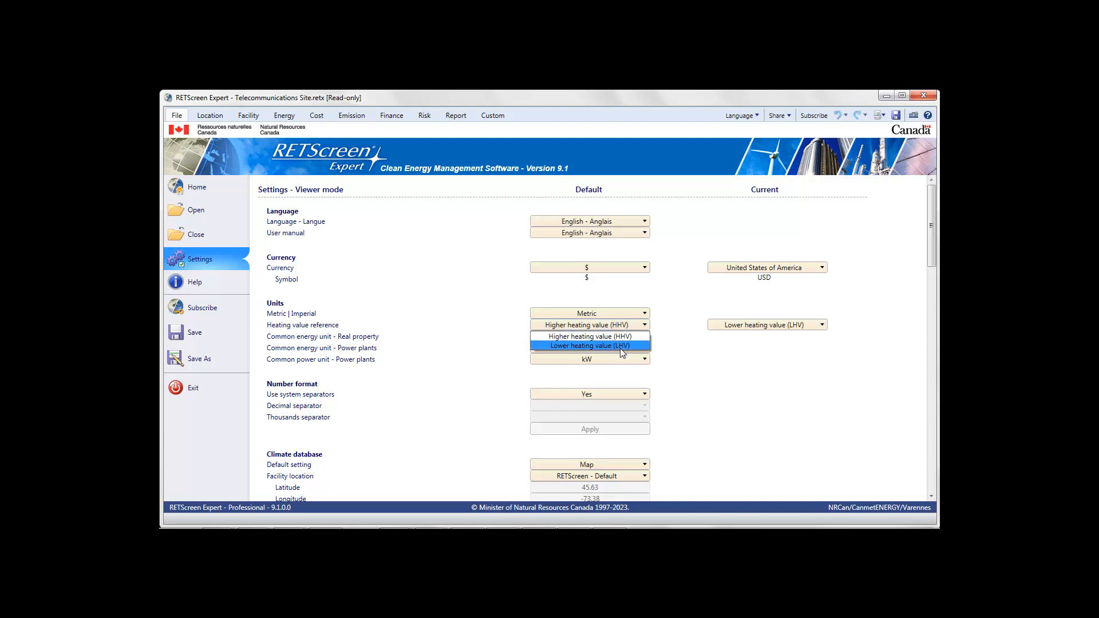
{"action": "left_click", "coordinate": [620, 345]}
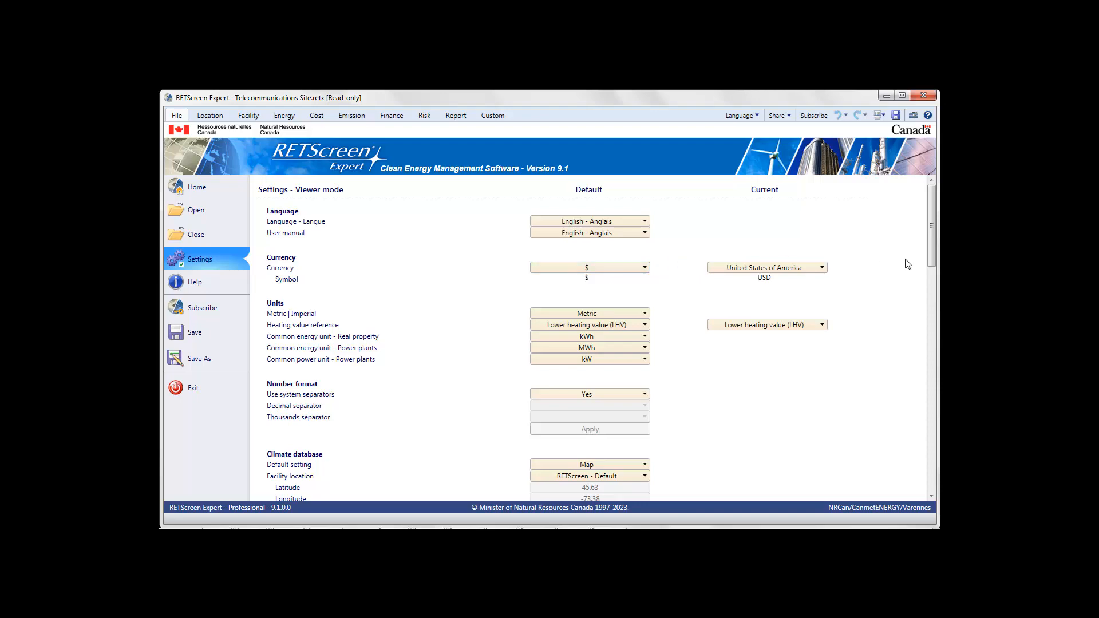
{"action": "scroll", "coordinate": [931, 246], "scroll_direction": "down", "scroll_amount": 2}
{"action": "left_click_drag", "start_coordinate": [930, 264], "coordinate": [933, 328]}
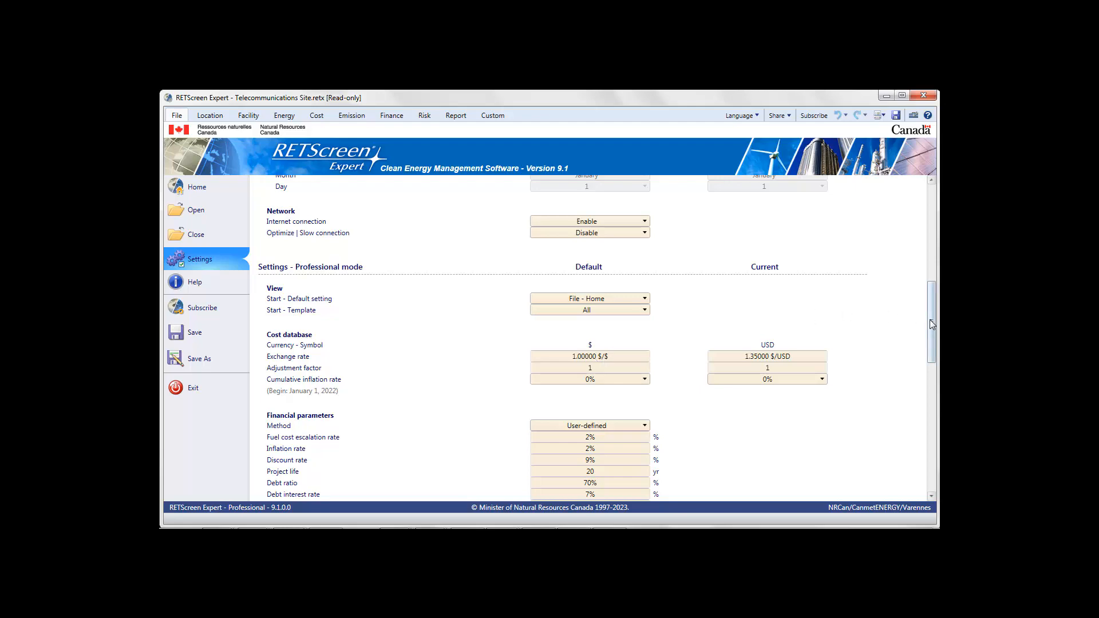
{"action": "left_click_drag", "start_coordinate": [929, 319], "coordinate": [933, 212]}
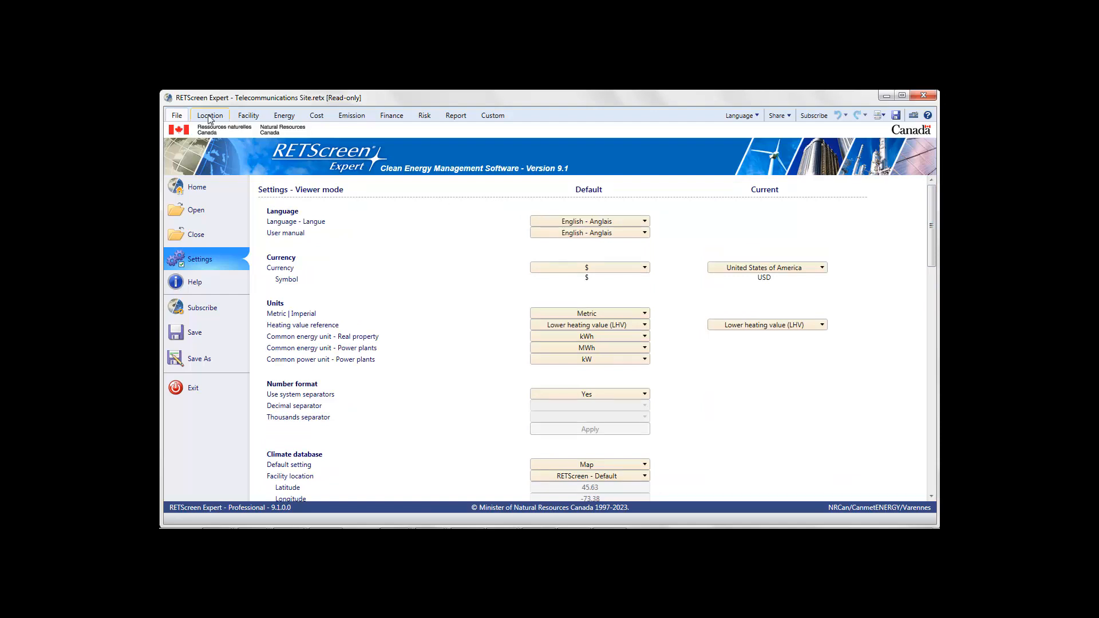
Step: Start the Virtual energy analyzer and choose the Power | Storage | Off-grid photovoltaic archetype of 24 kWh/day under Genset → PV+Battery
{"action": "left_click", "coordinate": [194, 183]}
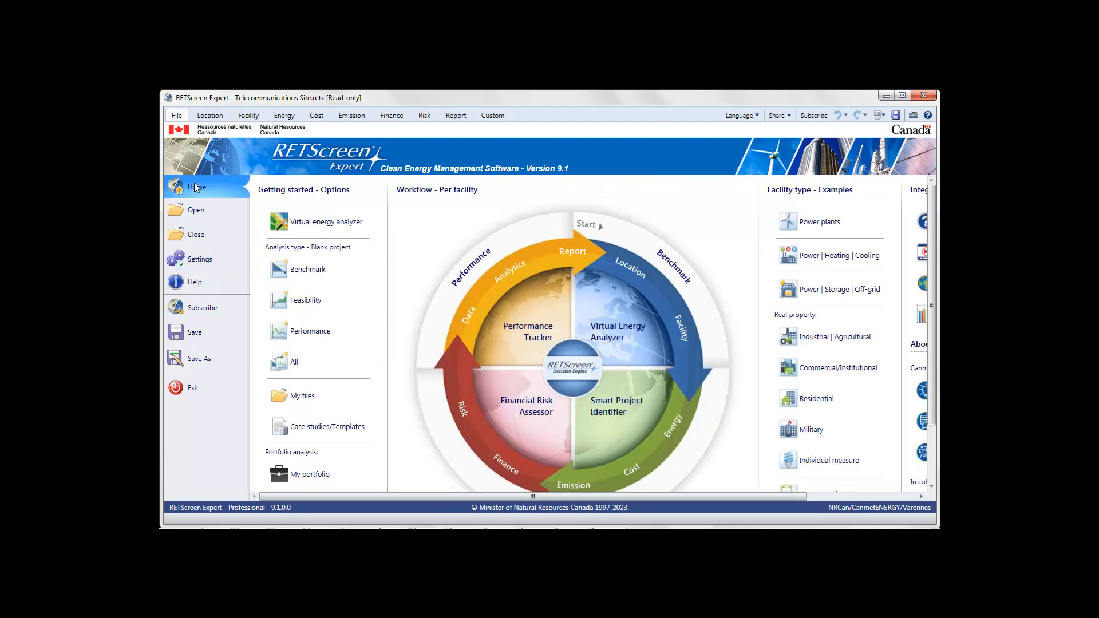
{"action": "left_click", "coordinate": [316, 225]}
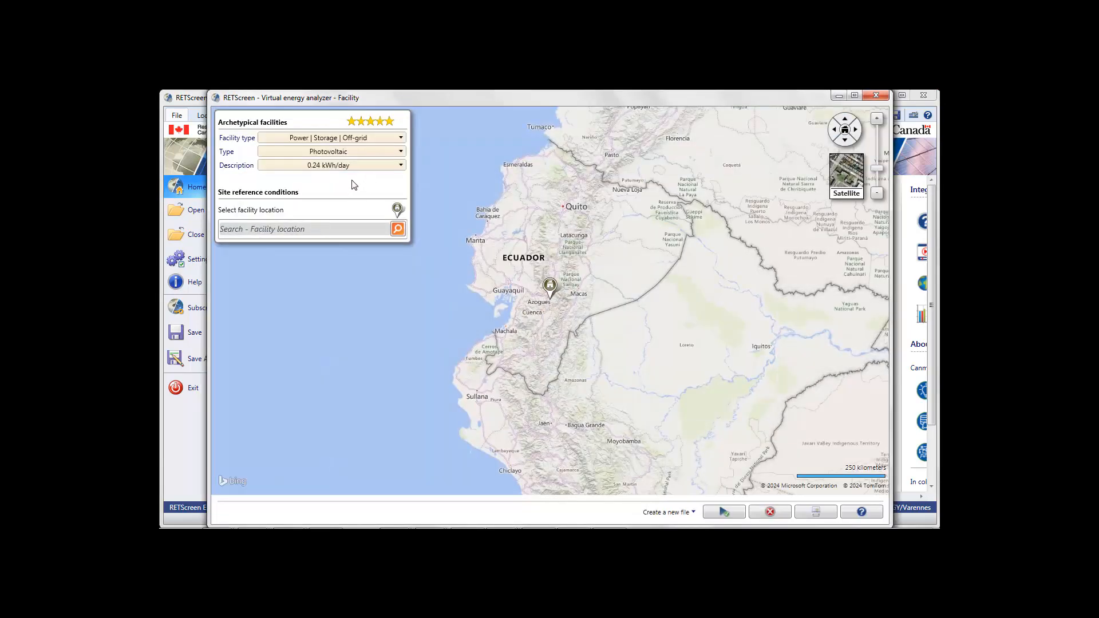
{"action": "left_click", "coordinate": [367, 142]}
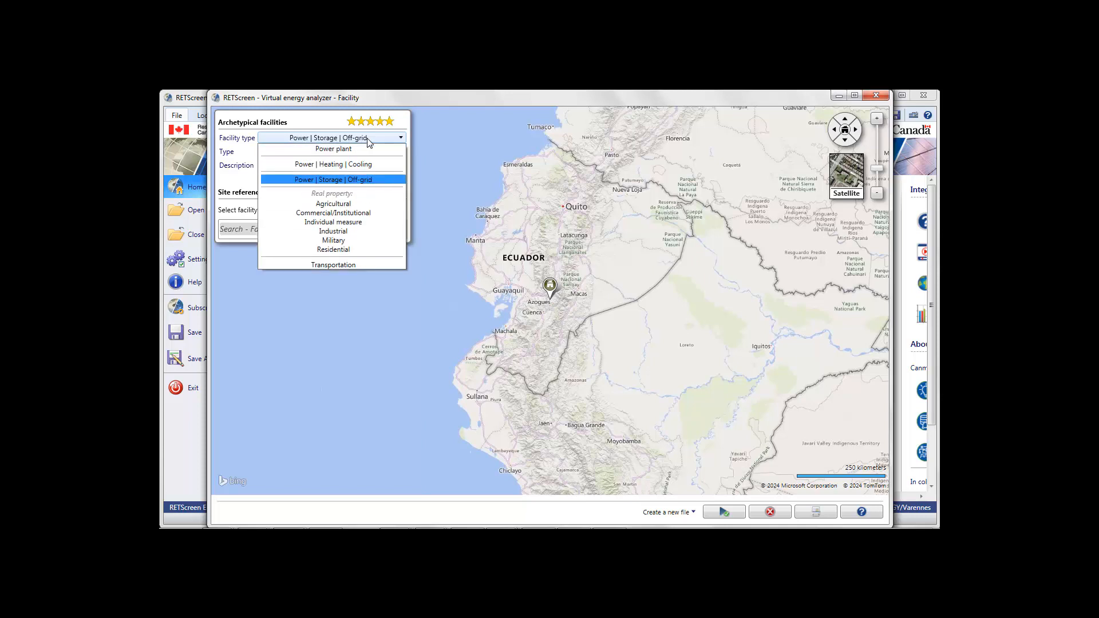
{"action": "left_click", "coordinate": [366, 139]}
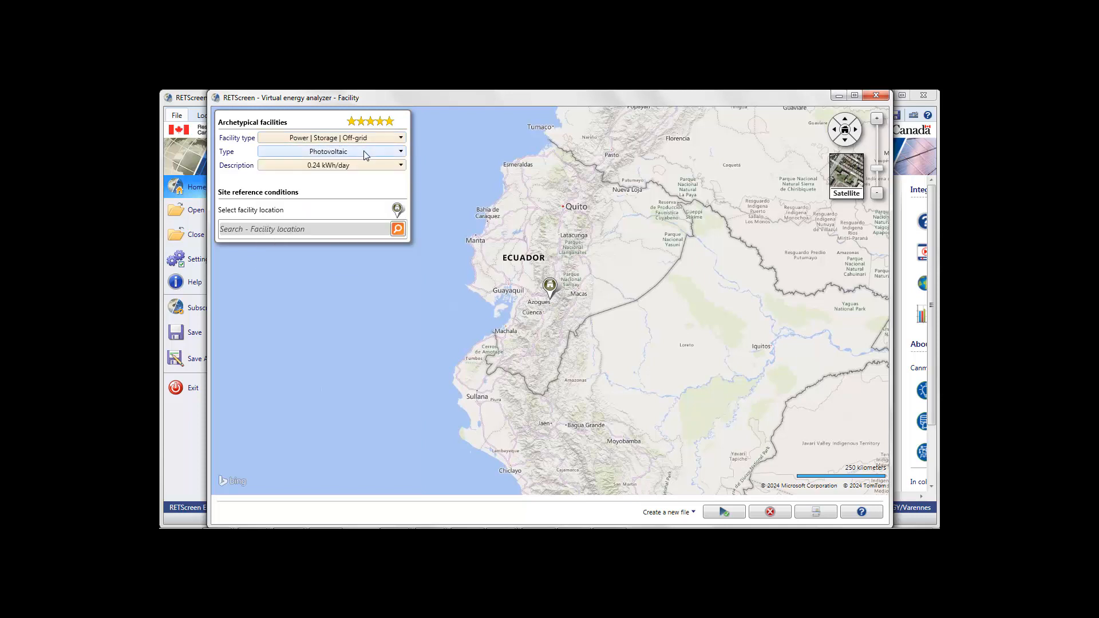
{"action": "left_click", "coordinate": [363, 153]}
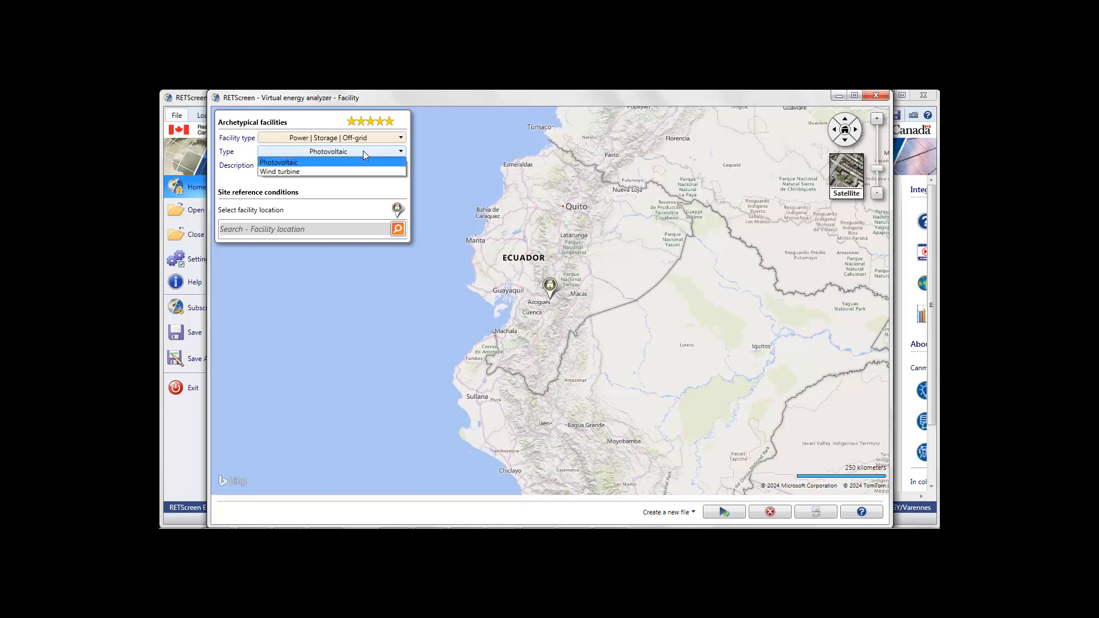
{"action": "left_click", "coordinate": [363, 151]}
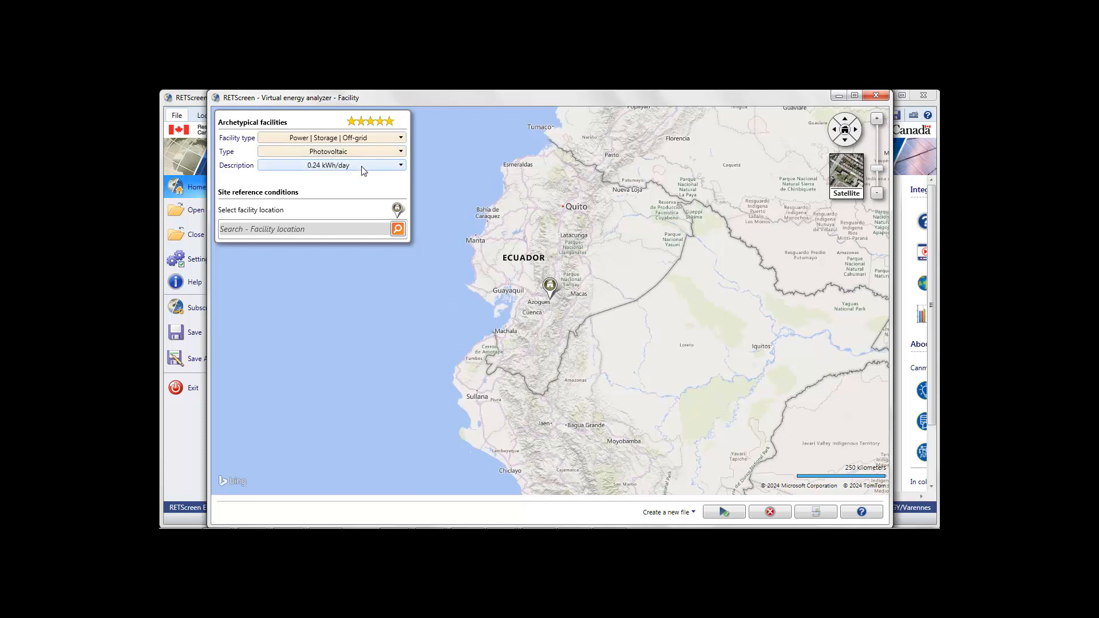
{"action": "left_click", "coordinate": [364, 166]}
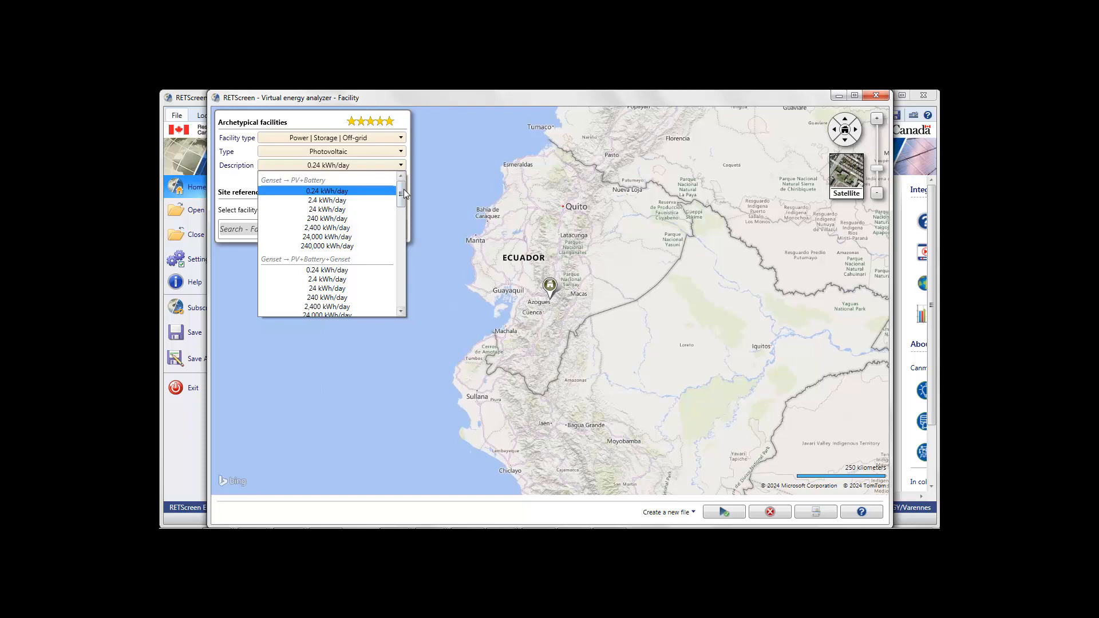
{"action": "mouse_move", "coordinate": [403, 189]}
{"action": "left_mouse_down"}
{"action": "mouse_move", "coordinate": [405, 305]}
{"action": "mouse_move", "coordinate": [404, 196]}
{"action": "left_mouse_up"}
{"action": "left_click", "coordinate": [333, 210]}
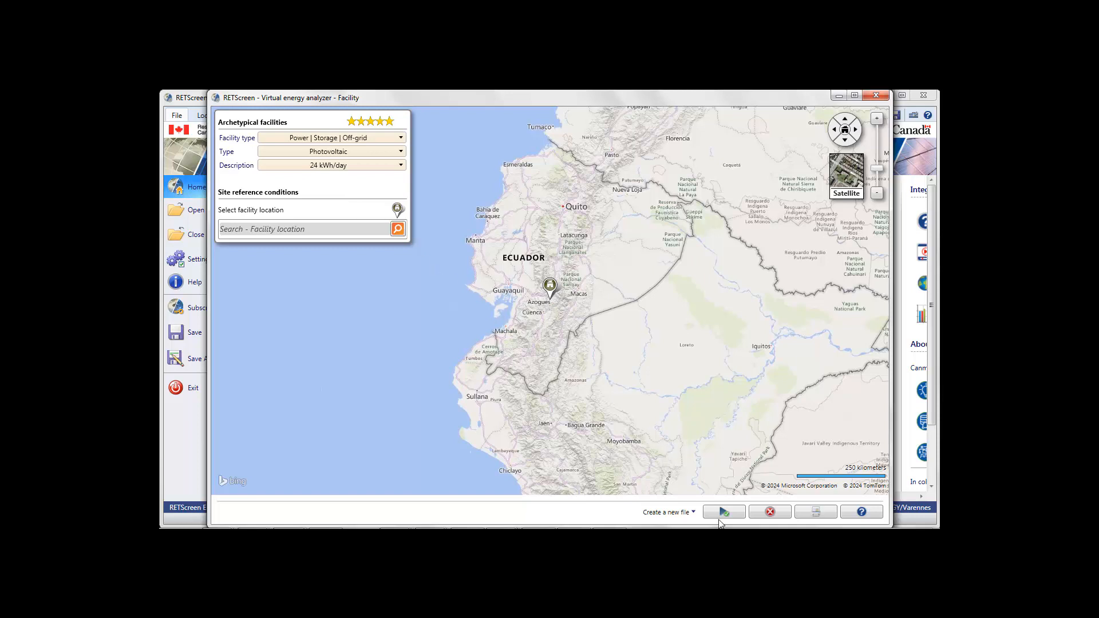
Step: Create a new file from the archetype at the marked facility location in Ecuador, north of Azogues
{"action": "left_click", "coordinate": [877, 120]}
{"action": "left_click", "coordinate": [878, 120]}
{"action": "left_click", "coordinate": [878, 120]}
{"action": "left_click", "coordinate": [877, 119]}
{"action": "left_click", "coordinate": [877, 120]}
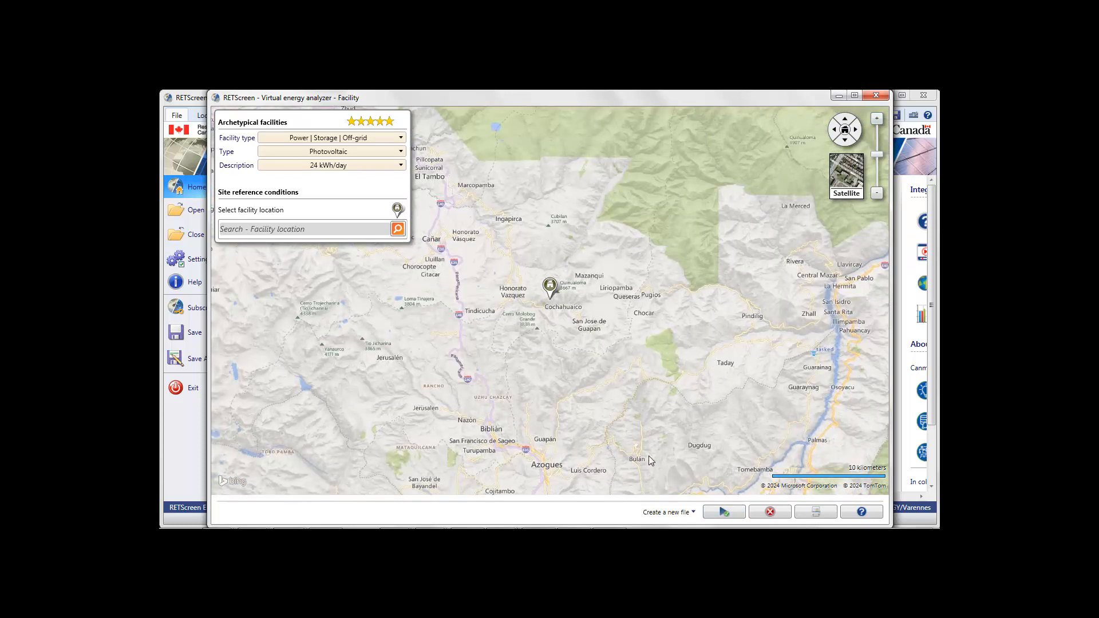
{"action": "left_click", "coordinate": [722, 512]}
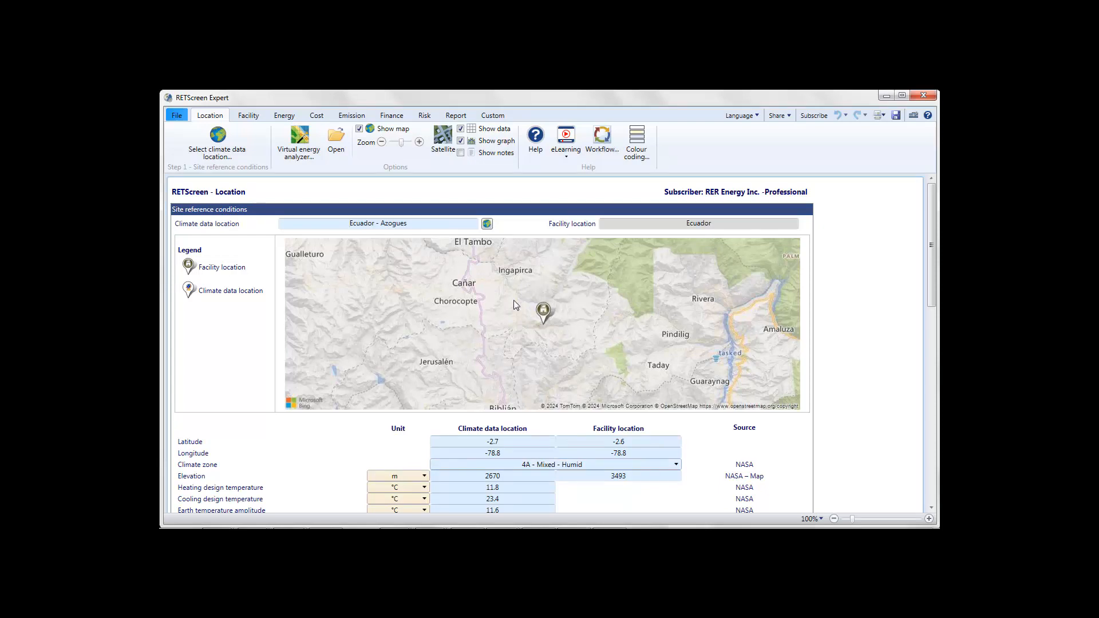
Step: Review the new archetype file's location data, facility information, fuels, and base case power system and load characteristics
{"action": "mouse_move", "coordinate": [933, 226]}
{"action": "left_mouse_down"}
{"action": "mouse_move", "coordinate": [938, 342]}
{"action": "mouse_move", "coordinate": [933, 226]}
{"action": "left_mouse_up"}
{"action": "left_click", "coordinate": [248, 116]}
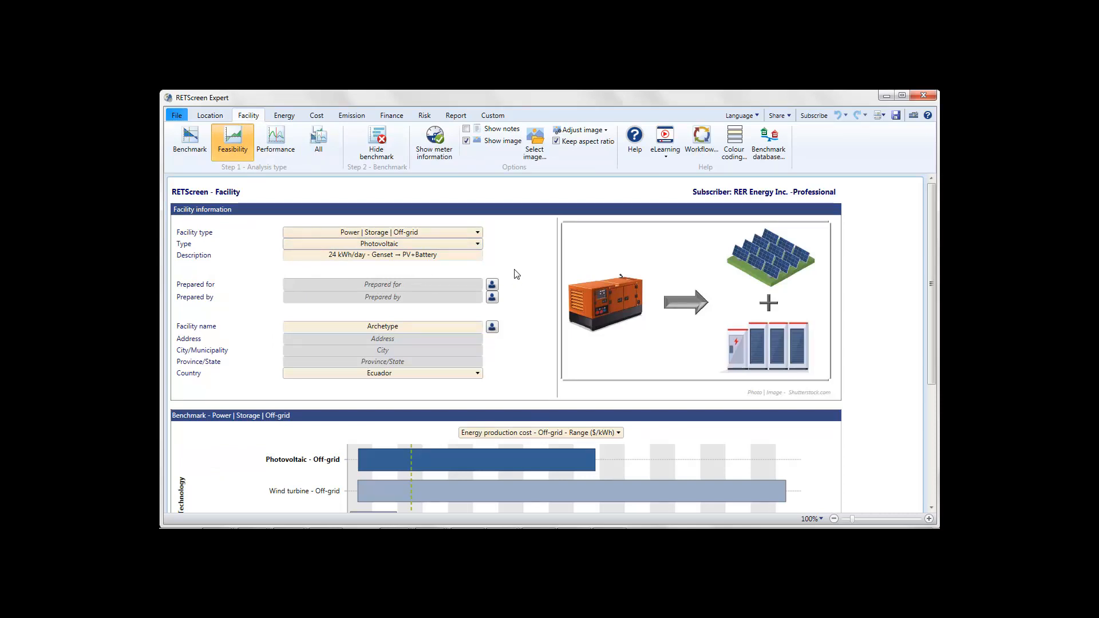
{"action": "left_click", "coordinate": [282, 116]}
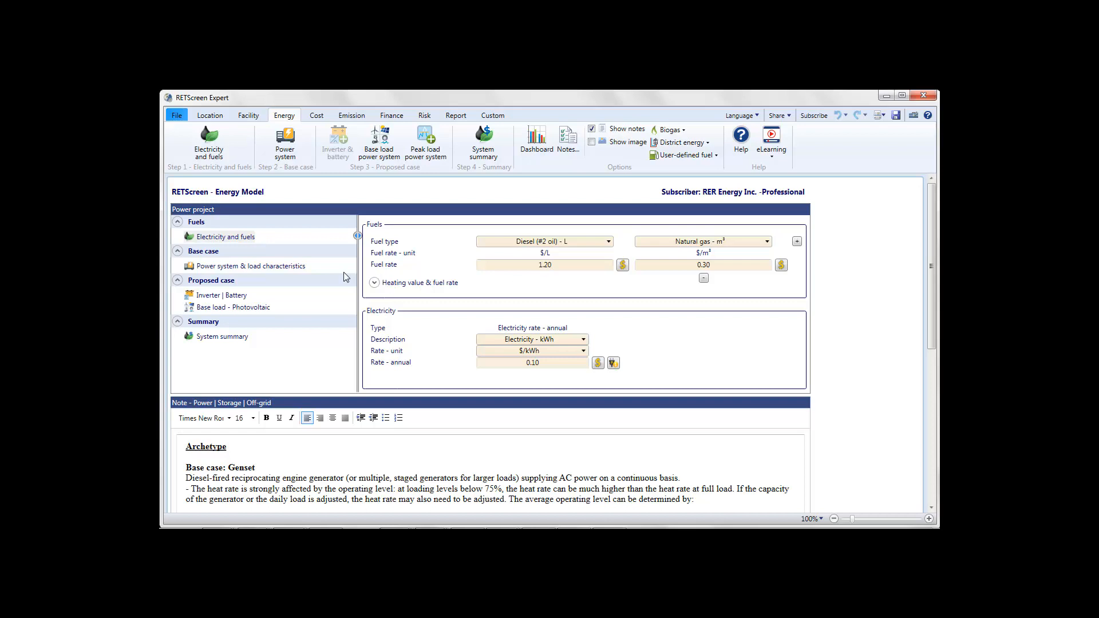
{"action": "left_click", "coordinate": [259, 268]}
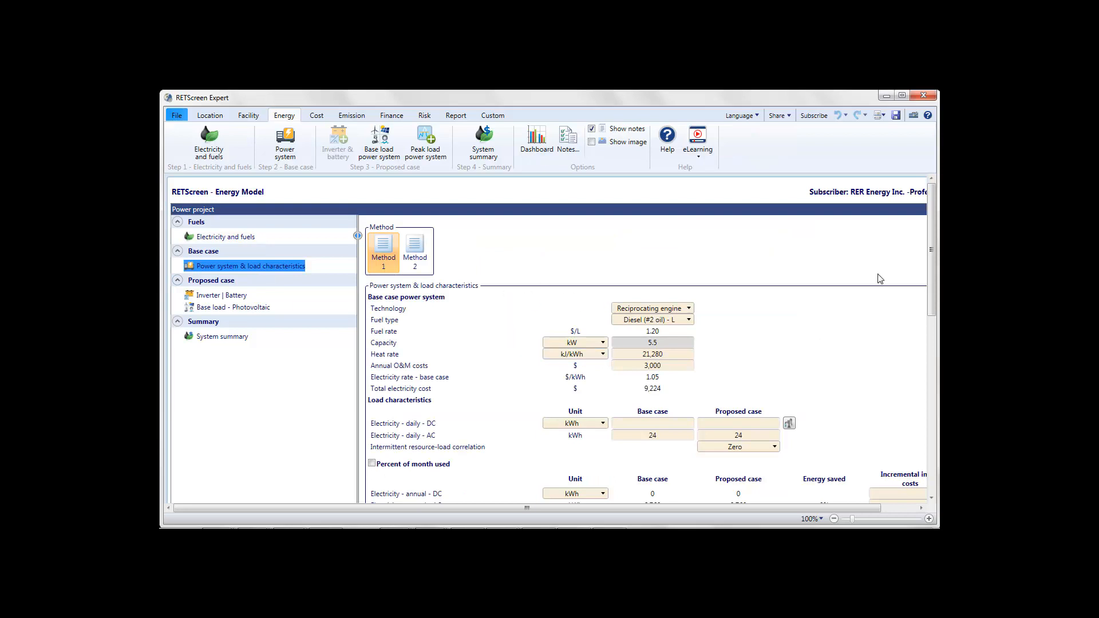
{"action": "left_click_drag", "start_coordinate": [929, 231], "coordinate": [933, 257]}
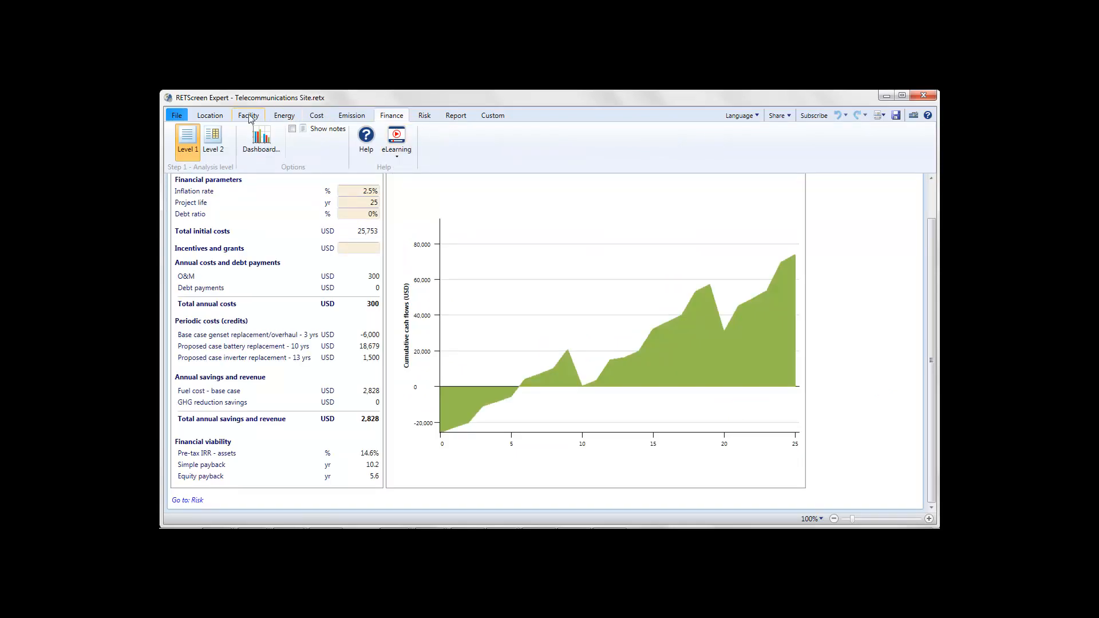
Step: Examine the fuels and the base case power system and load characteristics in the Telecommunications Site file's energy model
{"action": "left_click", "coordinate": [284, 116]}
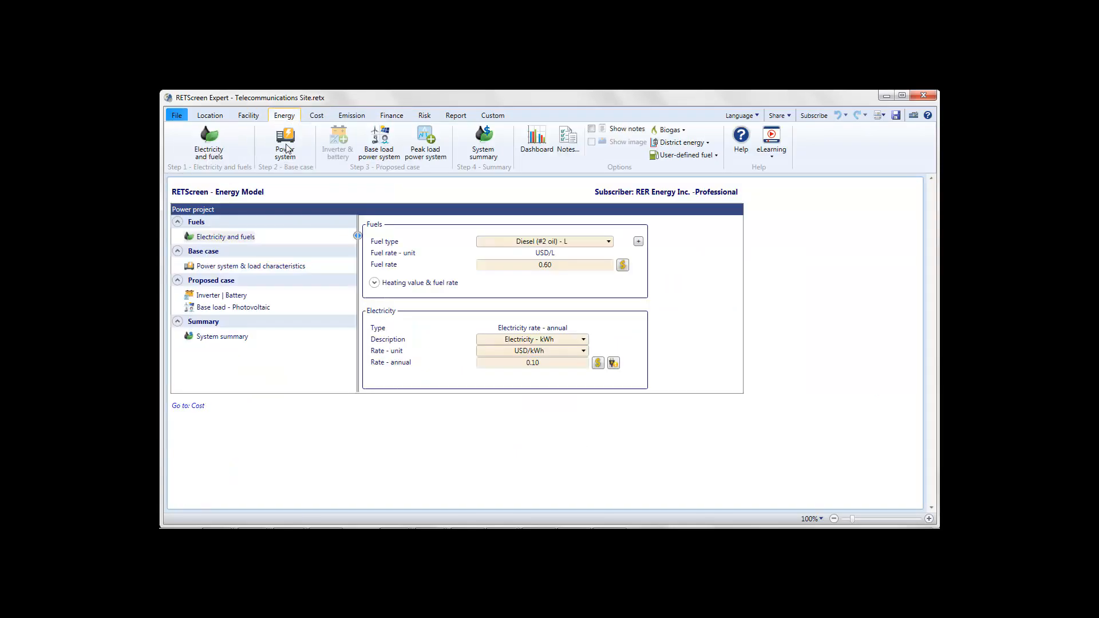
{"action": "left_click", "coordinate": [238, 270]}
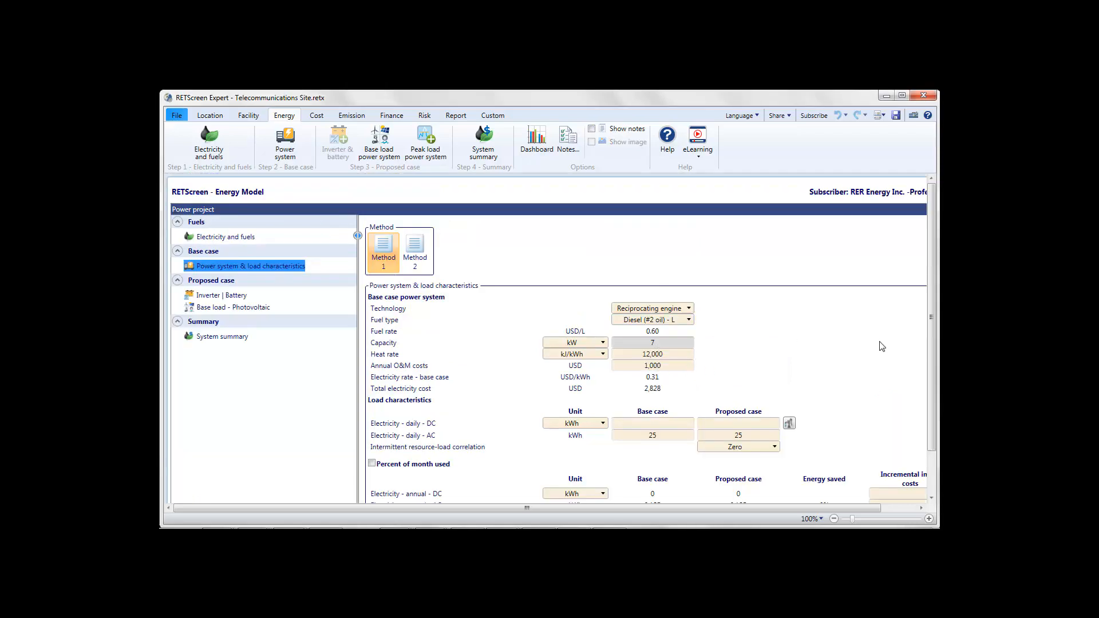
{"action": "scroll", "coordinate": [930, 355], "scroll_direction": "down", "scroll_amount": 2}
{"action": "scroll", "coordinate": [931, 368], "scroll_direction": "down", "scroll_amount": 3}
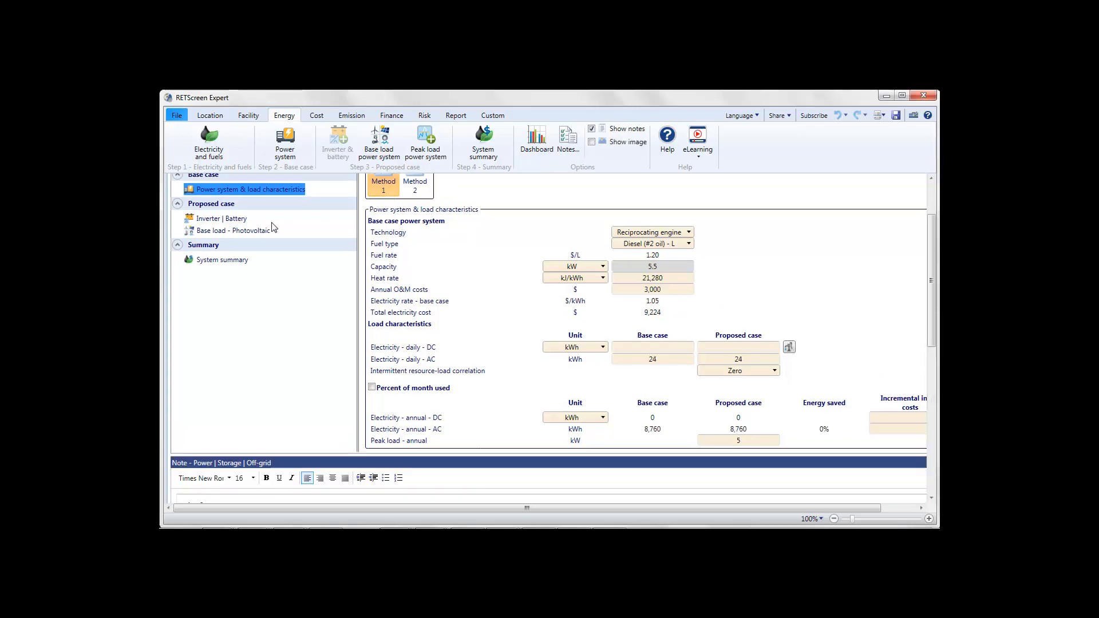
Step: Compare the proposed case inverter and battery inputs of the archetype file with those of the Telecommunications Site file
{"action": "left_click", "coordinate": [227, 220]}
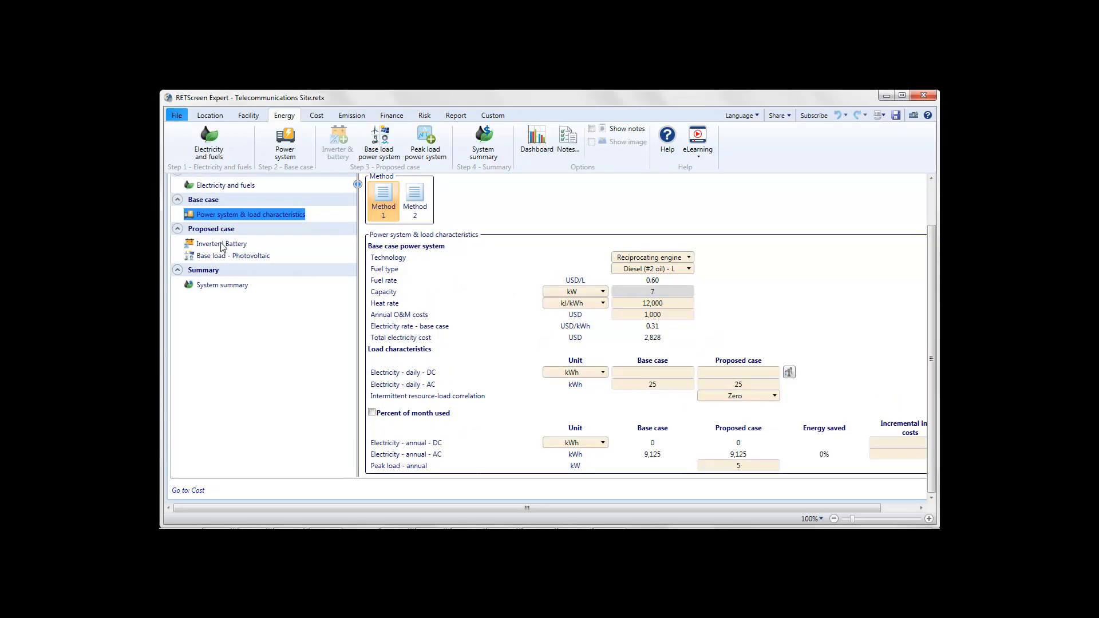
{"action": "left_click", "coordinate": [222, 247]}
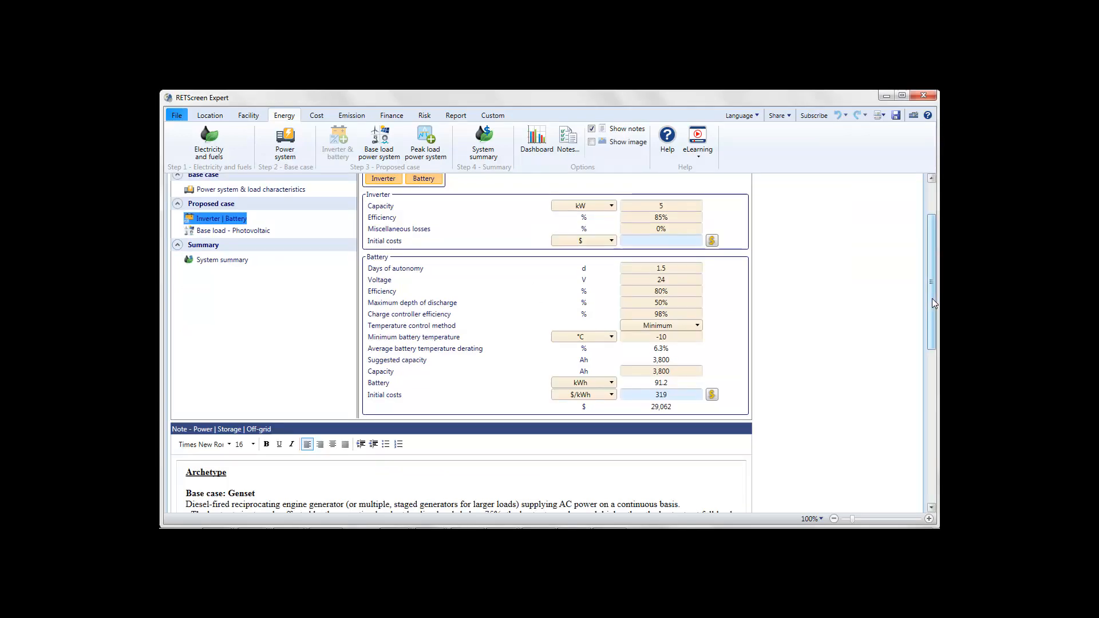
{"action": "left_click_drag", "start_coordinate": [932, 298], "coordinate": [938, 273]}
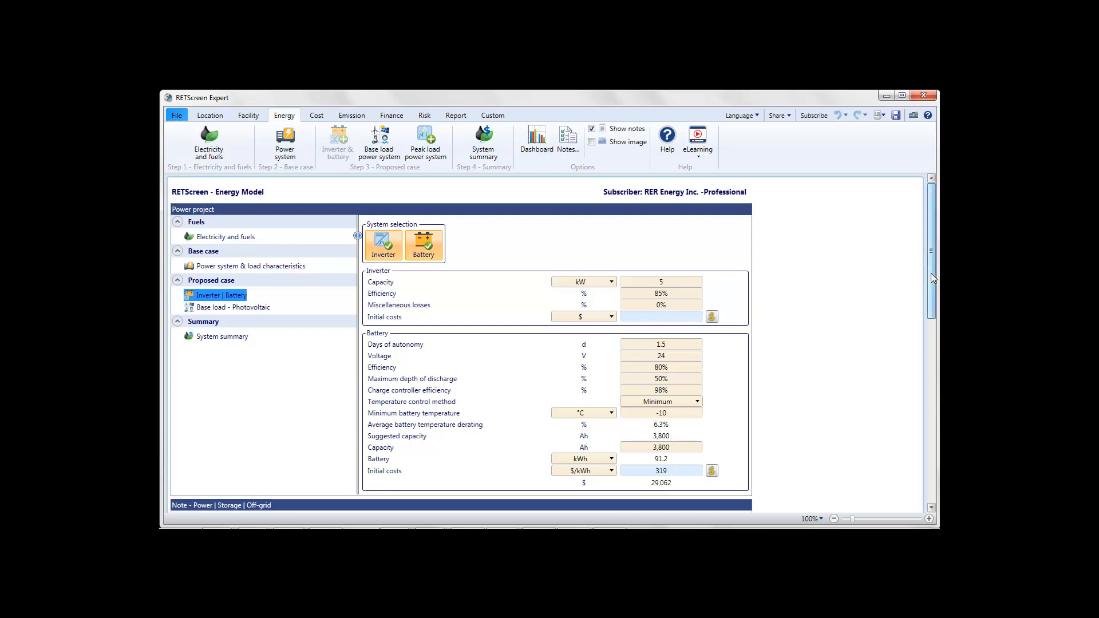
{"action": "key", "text": "alt+Tab"}
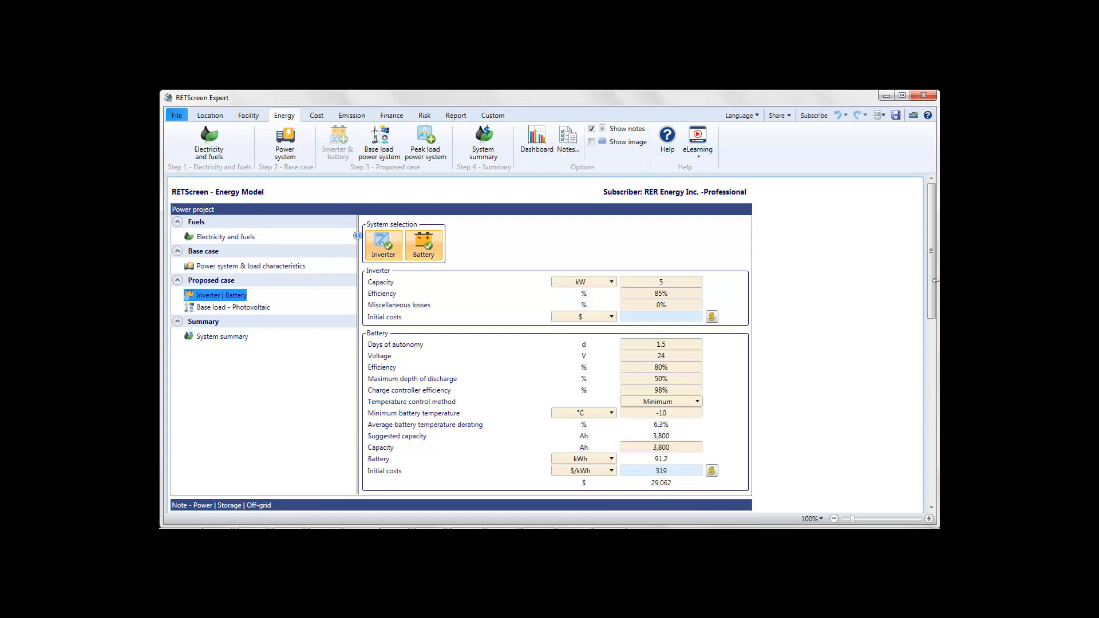
{"action": "left_click_drag", "start_coordinate": [932, 279], "coordinate": [931, 285]}
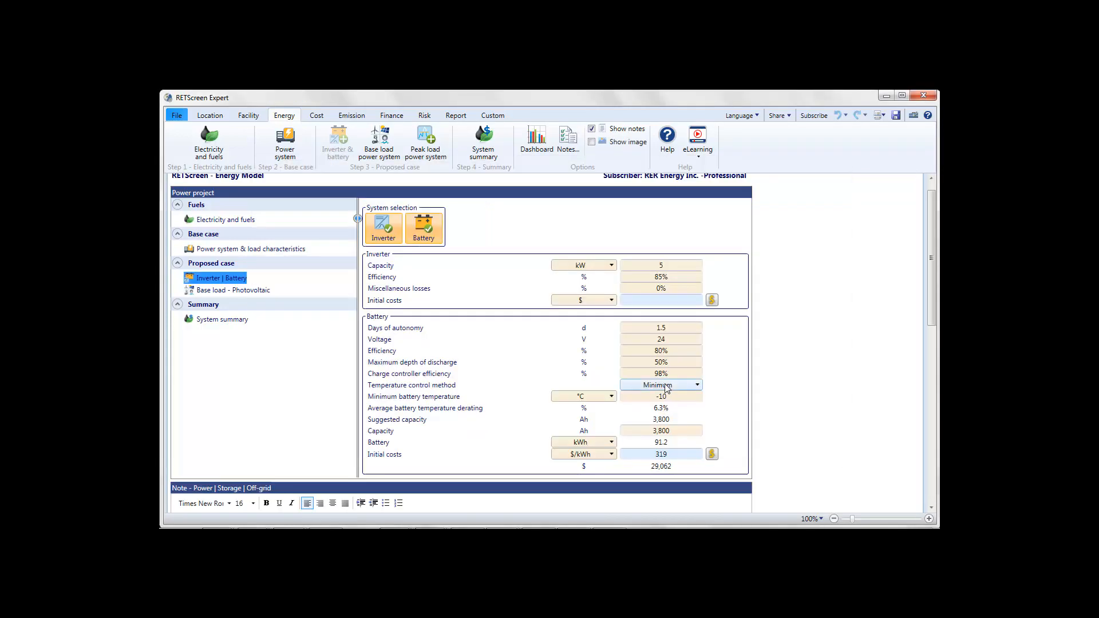
Step: Read the help topic on the battery's temperature control method and check the battery temperature derating in the archetype file
{"action": "left_click", "coordinate": [451, 387]}
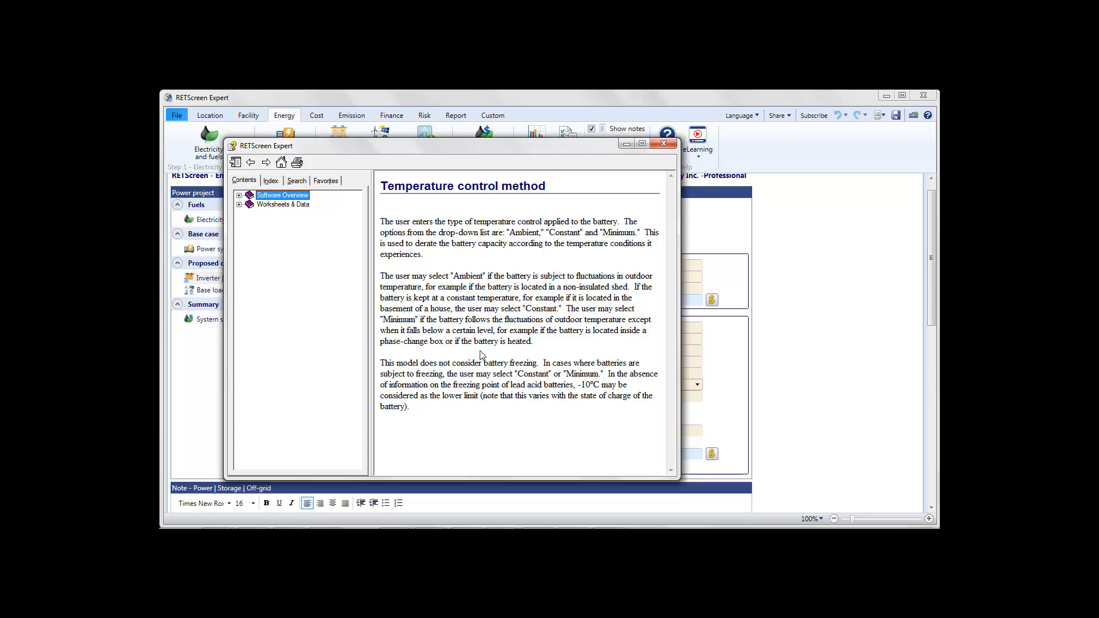
{"action": "left_click", "coordinate": [662, 143]}
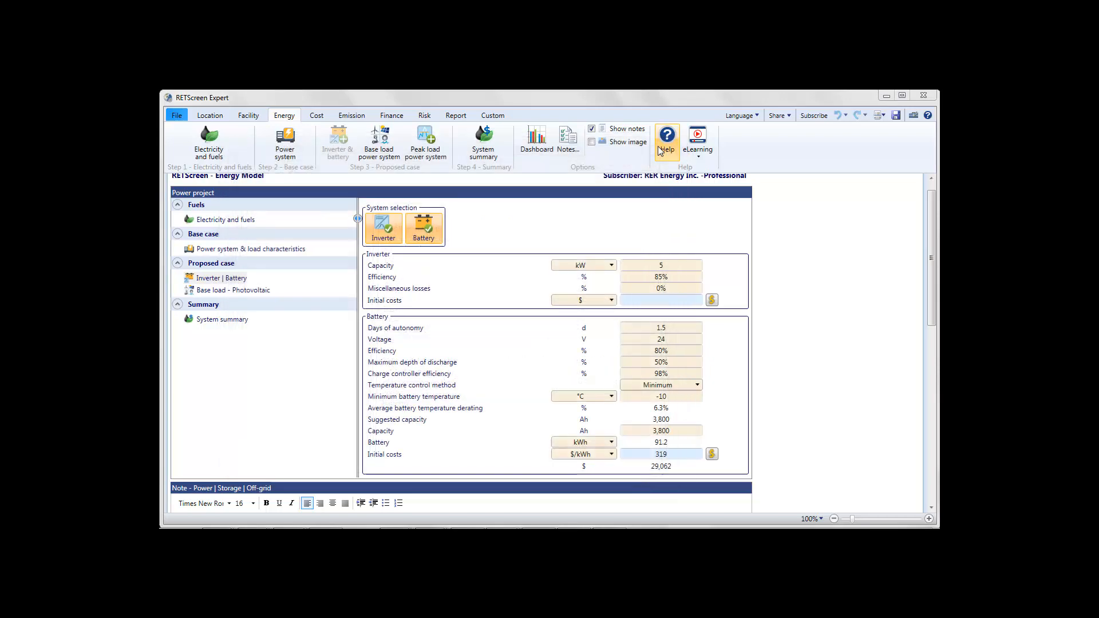
{"action": "left_click", "coordinate": [665, 412]}
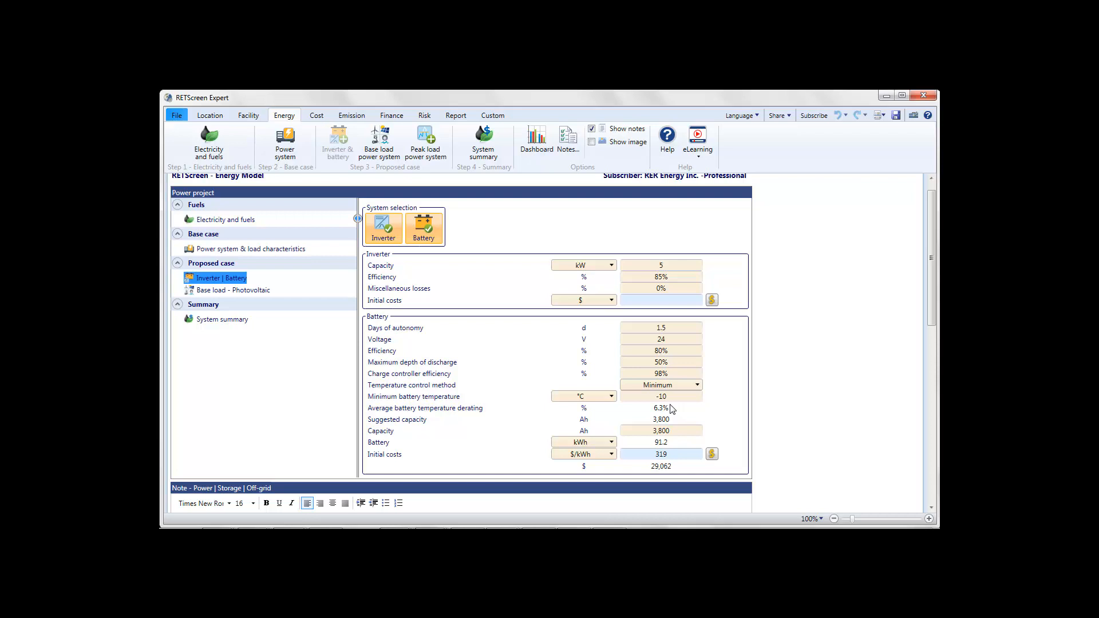
Step: Compare the proposed case photovoltaic resource assessment, system inputs and summary of the archetype file with those of the Telecommunications Site file
{"action": "left_click", "coordinate": [232, 290]}
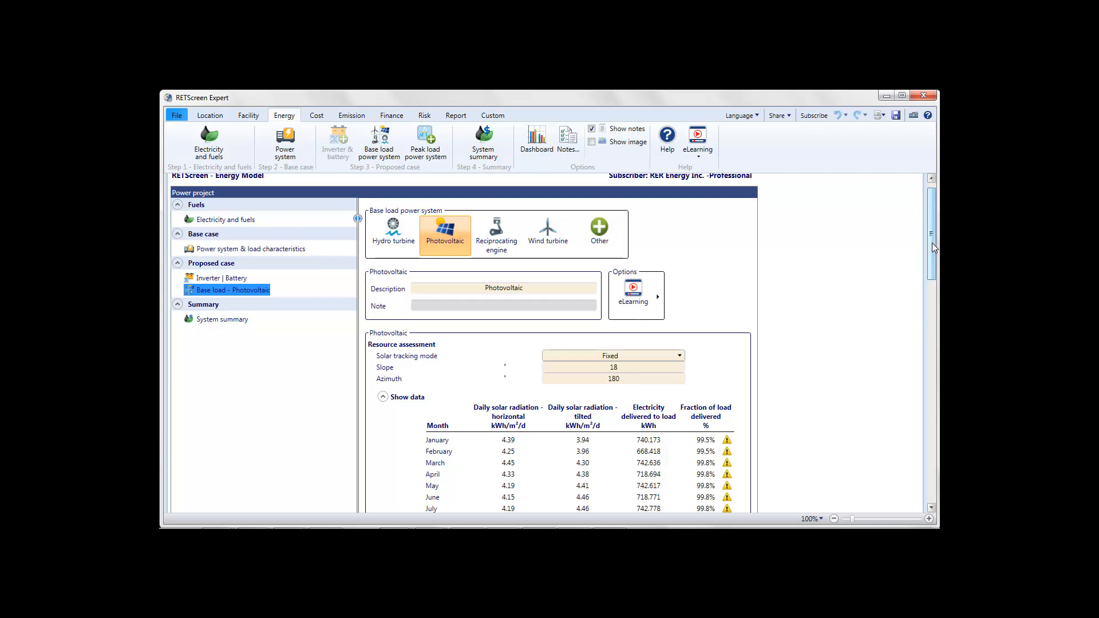
{"action": "left_click_drag", "start_coordinate": [932, 243], "coordinate": [929, 279]}
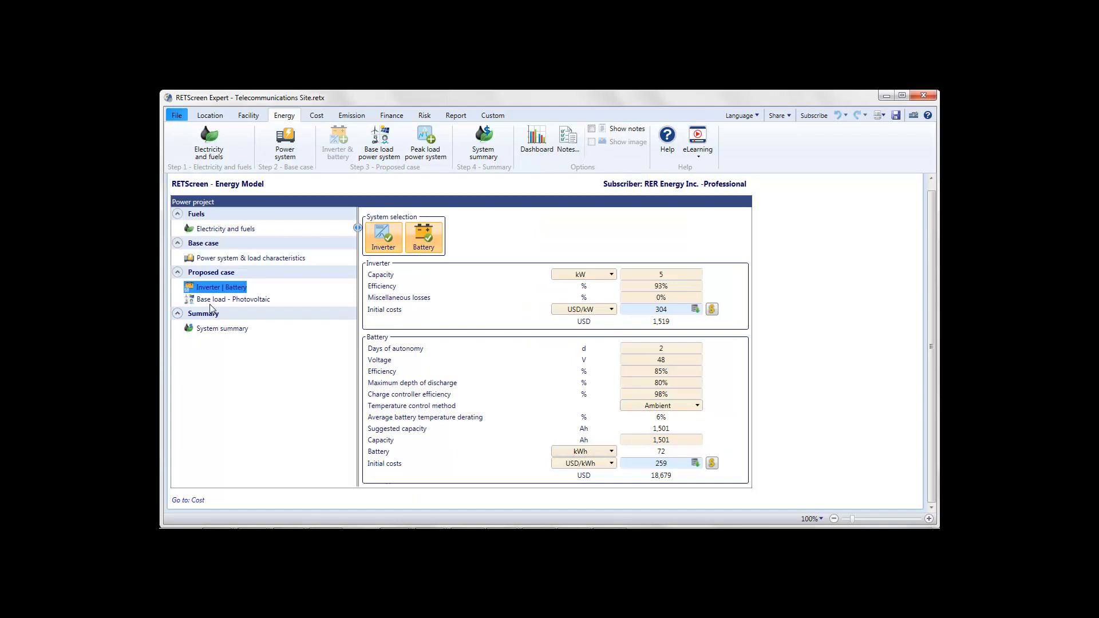
{"action": "left_click", "coordinate": [215, 300]}
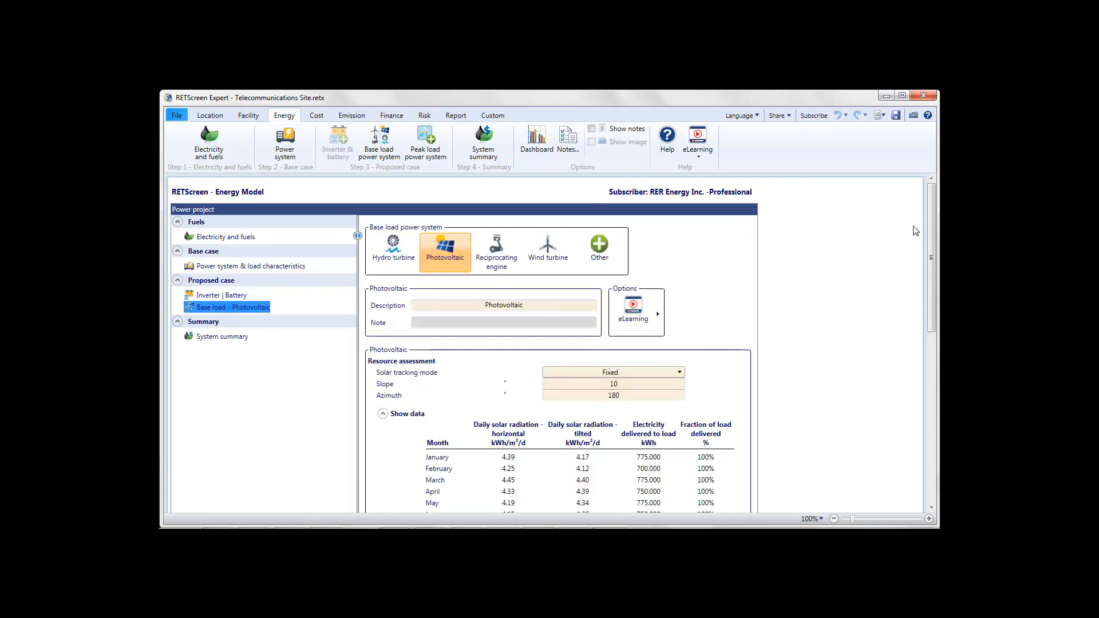
{"action": "left_click_drag", "start_coordinate": [932, 228], "coordinate": [932, 286]}
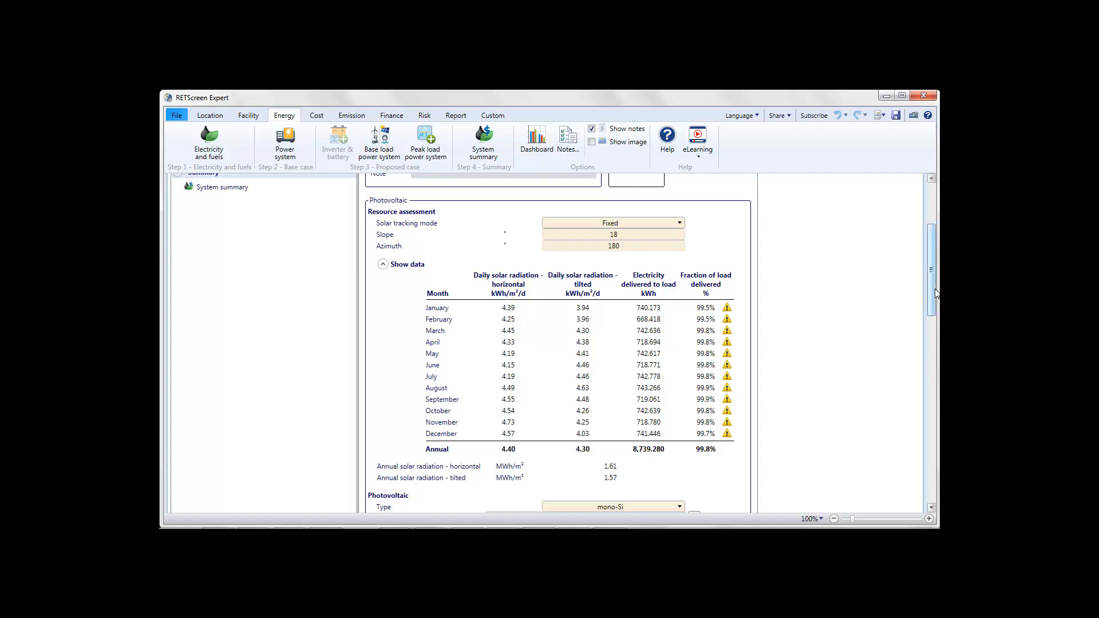
{"action": "left_click_drag", "start_coordinate": [934, 292], "coordinate": [934, 355]}
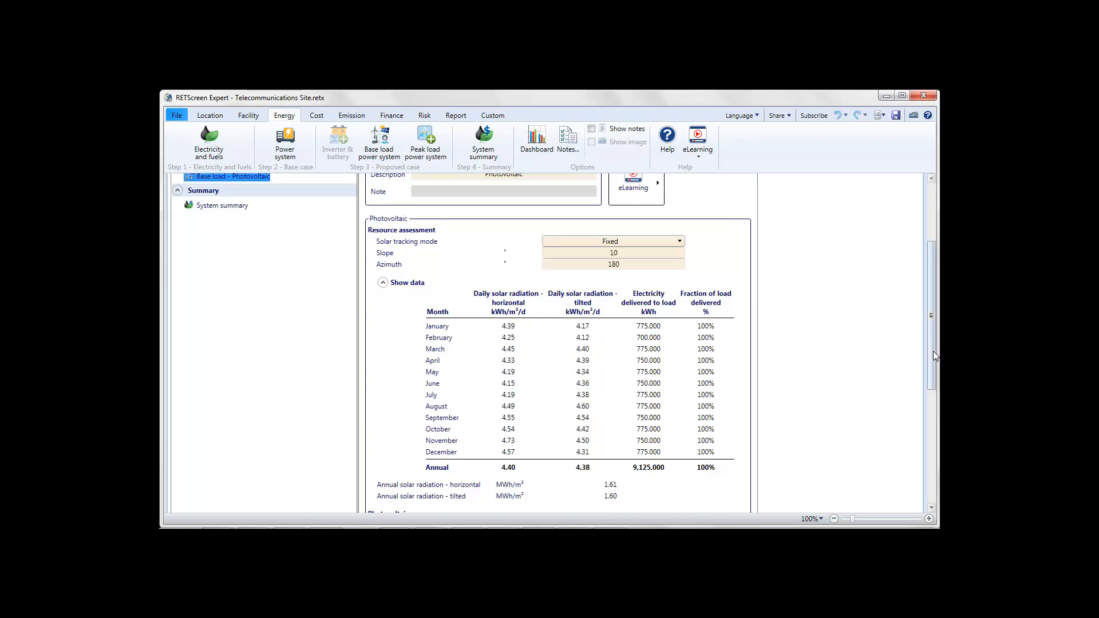
{"action": "left_click_drag", "start_coordinate": [933, 310], "coordinate": [933, 421]}
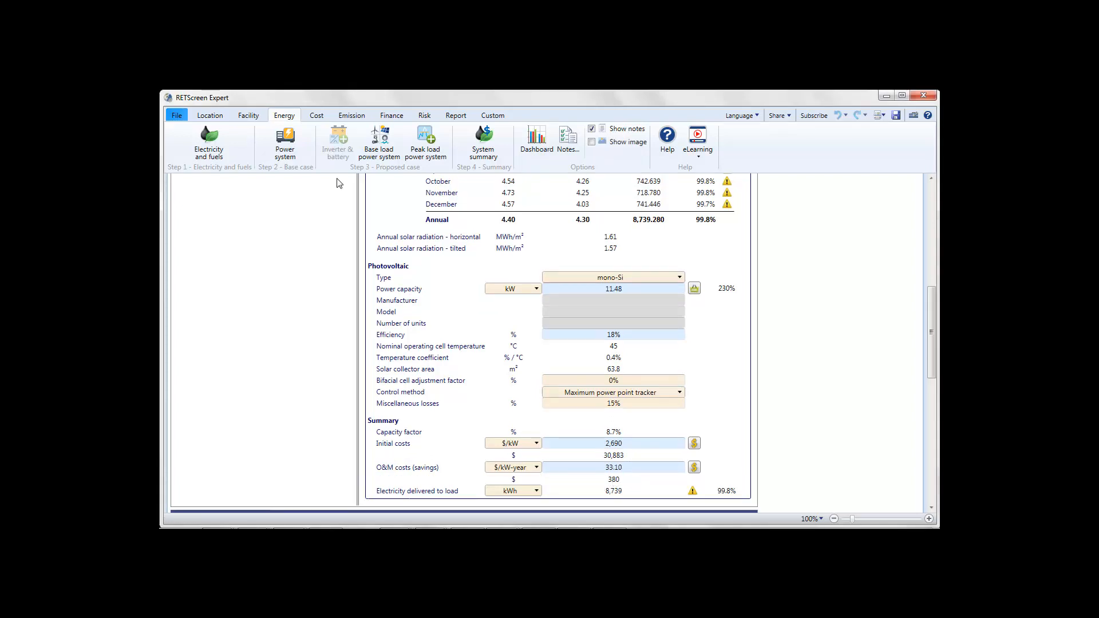
Step: Compare the initial costs in the cost analyses of the archetype and Telecommunications Site files
{"action": "left_click", "coordinate": [317, 117]}
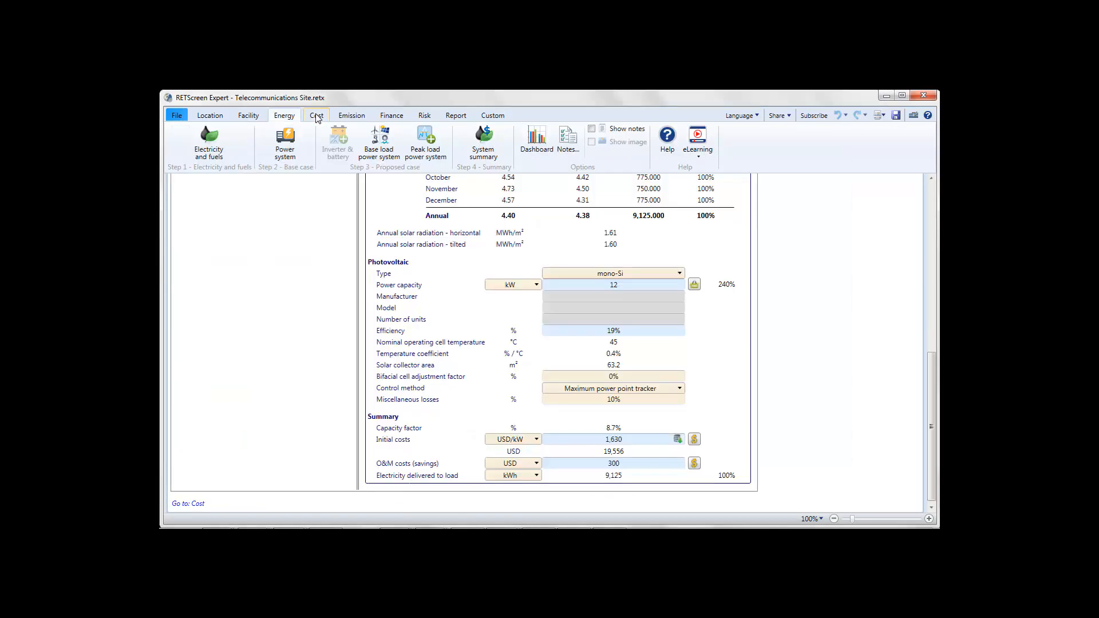
{"action": "left_click", "coordinate": [317, 117]}
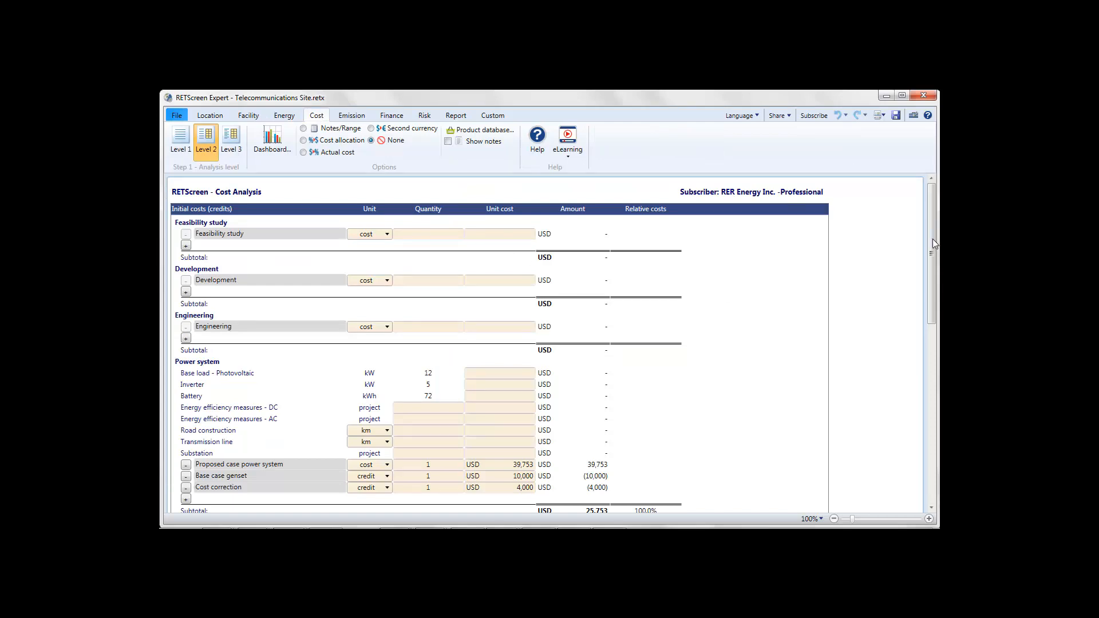
{"action": "left_click_drag", "start_coordinate": [932, 243], "coordinate": [935, 318]}
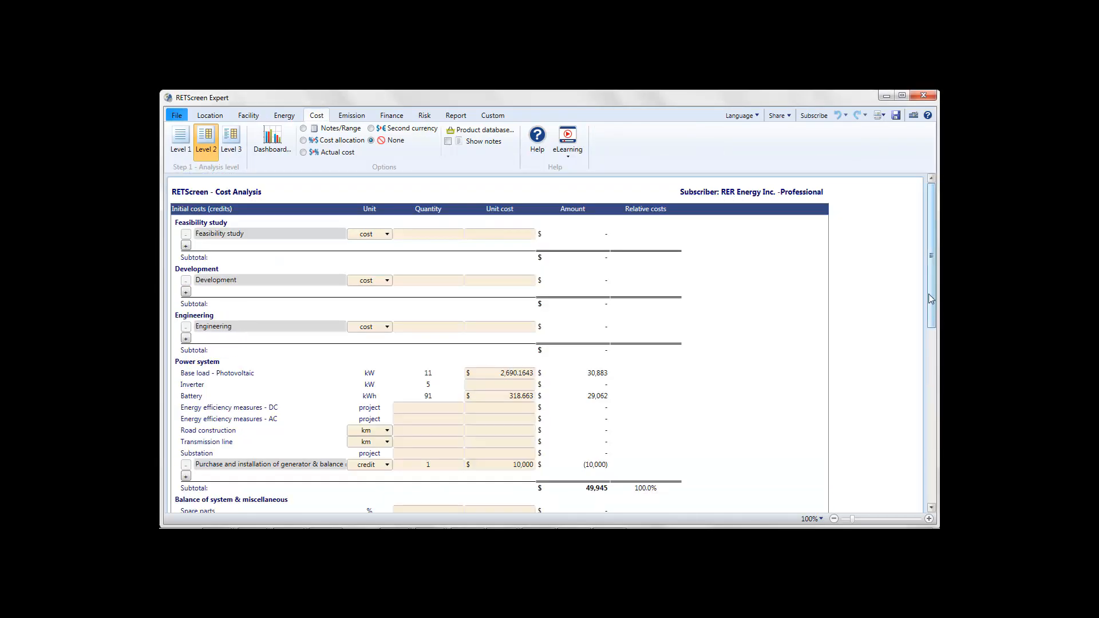
{"action": "left_click_drag", "start_coordinate": [933, 296], "coordinate": [932, 372]}
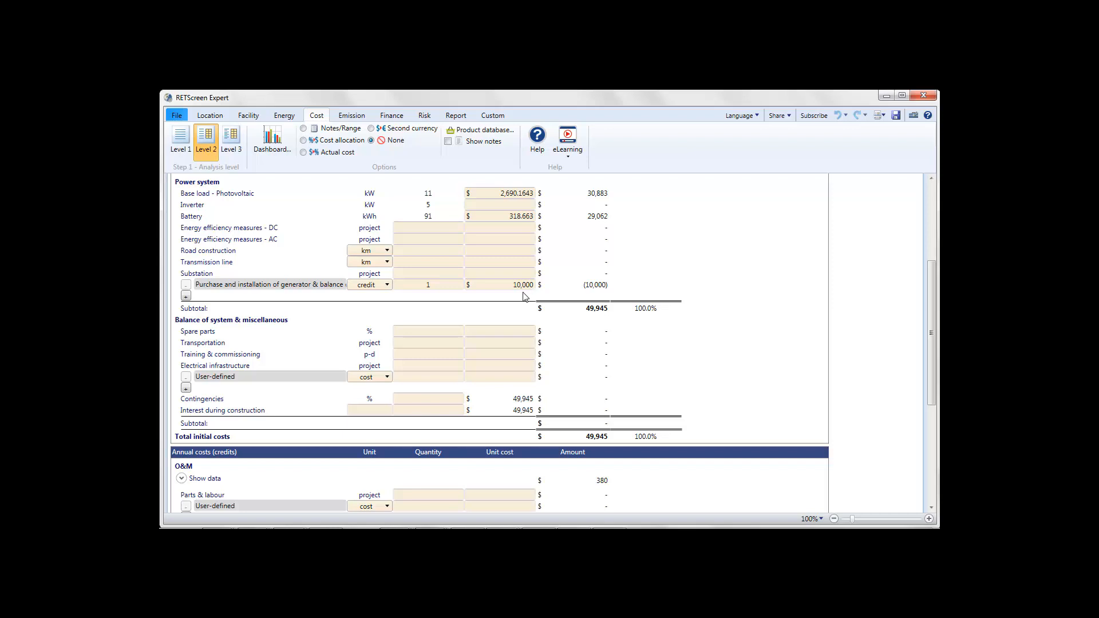
Step: Set the Cost correction credit to 0 in the Telecommunications Site file's cost analysis
{"action": "key", "text": "alt+Tab"}
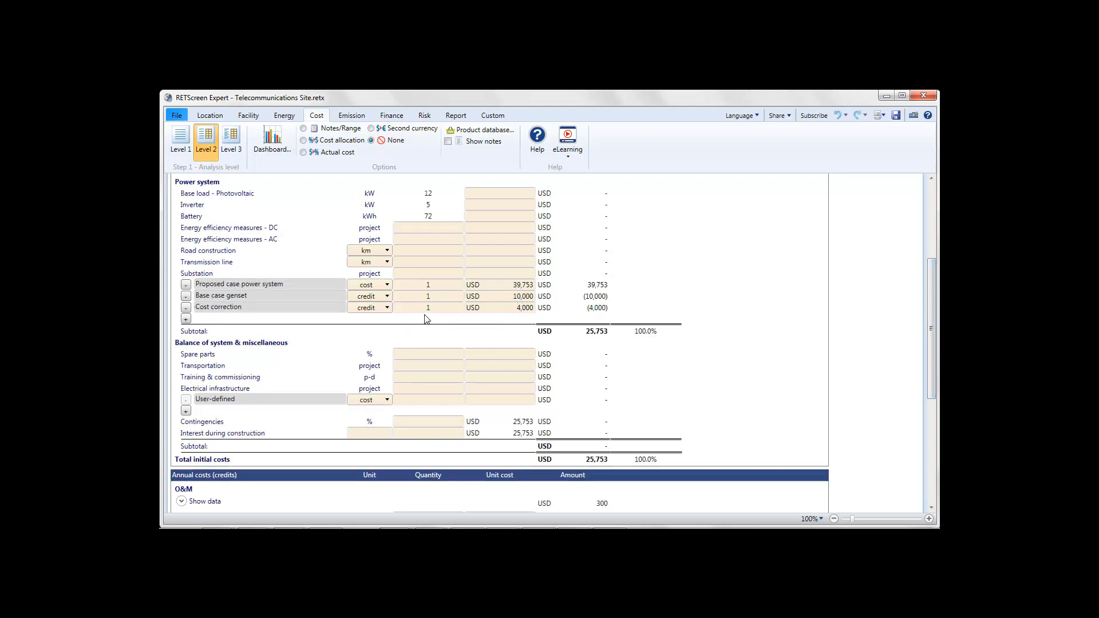
{"action": "type", "text": "0"}
{"action": "key", "text": "Return"}
Step: Compare the annual and periodic costs and the emission analyses of the Telecommunications Site and archetype files
{"action": "left_click_drag", "start_coordinate": [929, 338], "coordinate": [920, 479]}
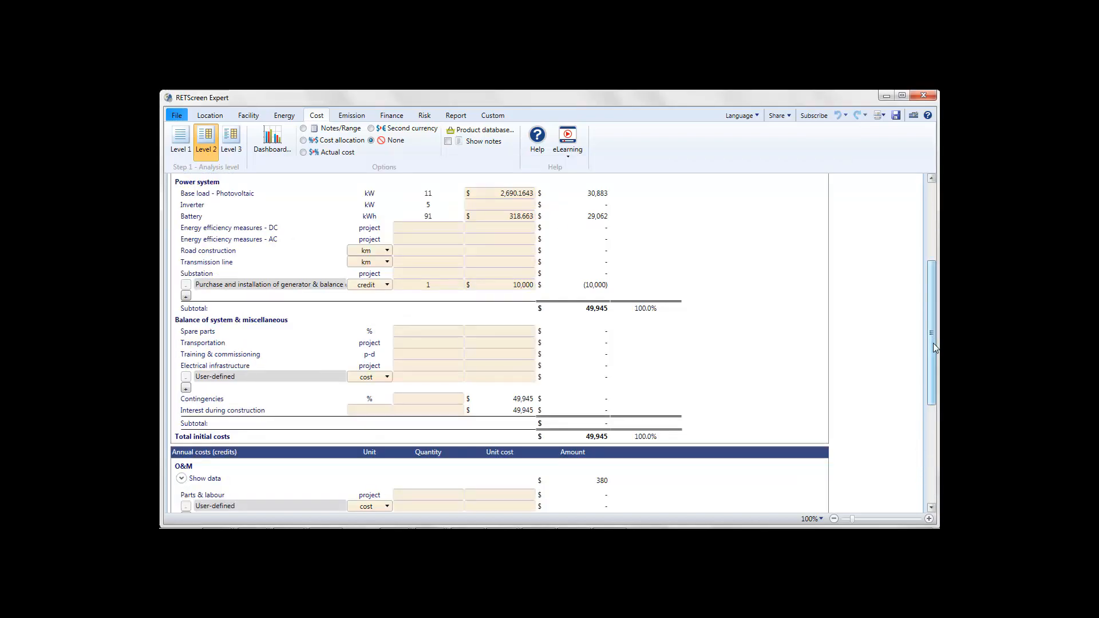
{"action": "left_click_drag", "start_coordinate": [932, 343], "coordinate": [931, 446]}
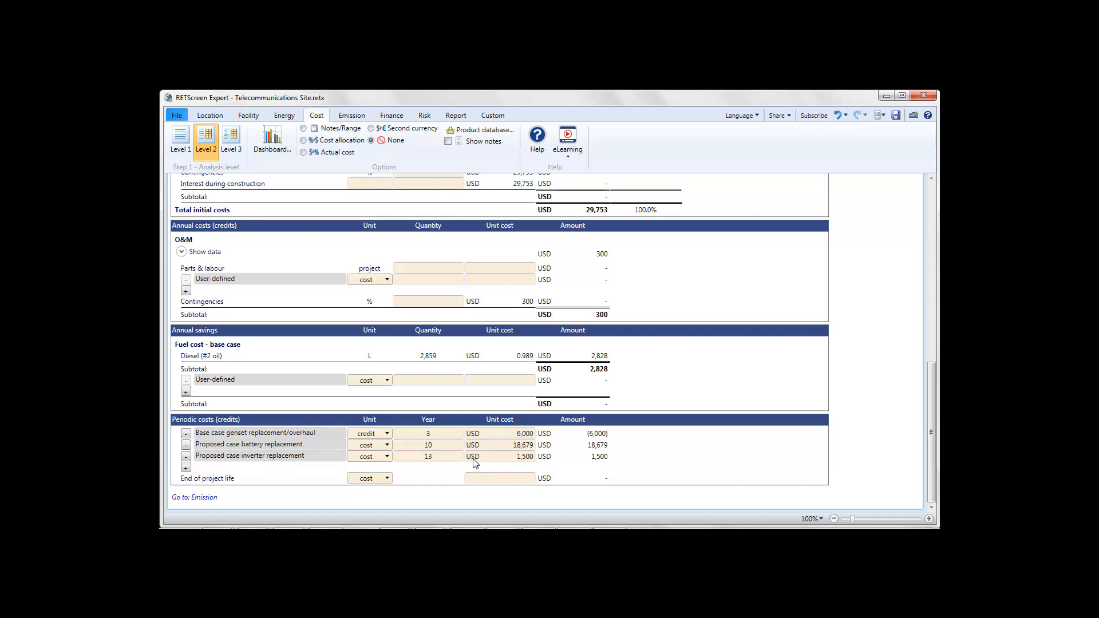
{"action": "left_click", "coordinate": [352, 118]}
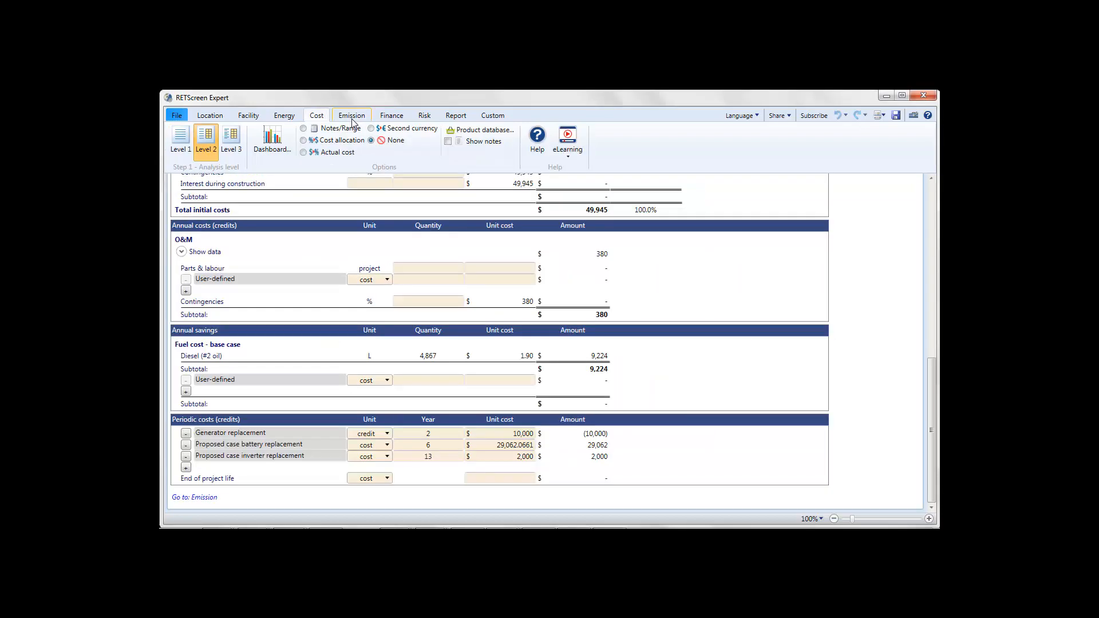
{"action": "left_click", "coordinate": [352, 117]}
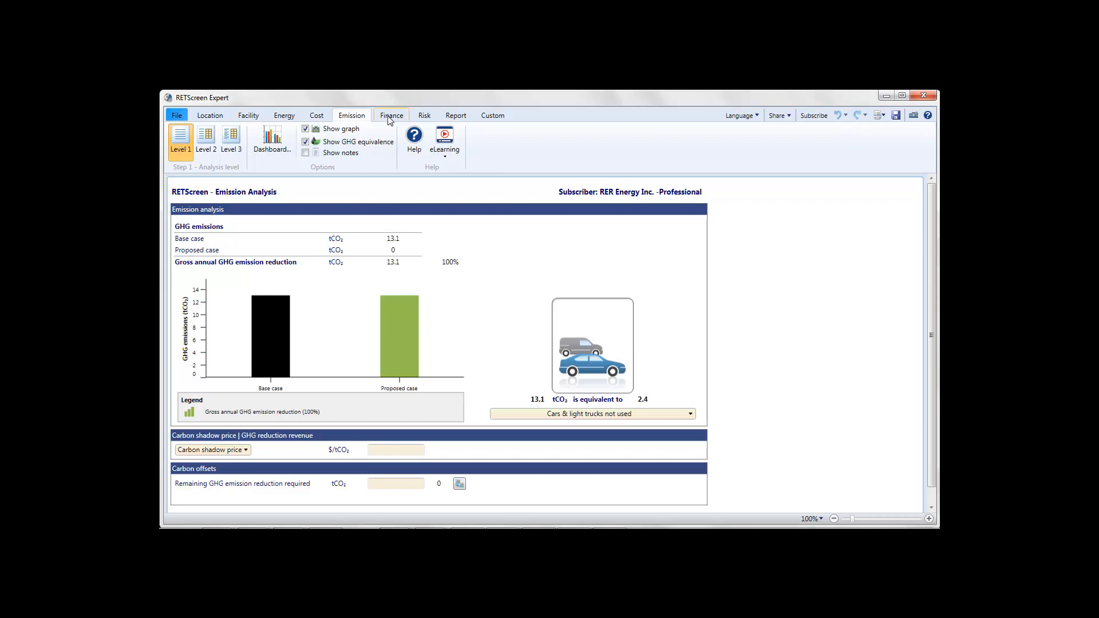
Step: In the archetype file's Level 1 financial analysis, set the debt ratio to 0%, inflation rate to 2.5% and project life to 25 years
{"action": "left_click", "coordinate": [389, 117]}
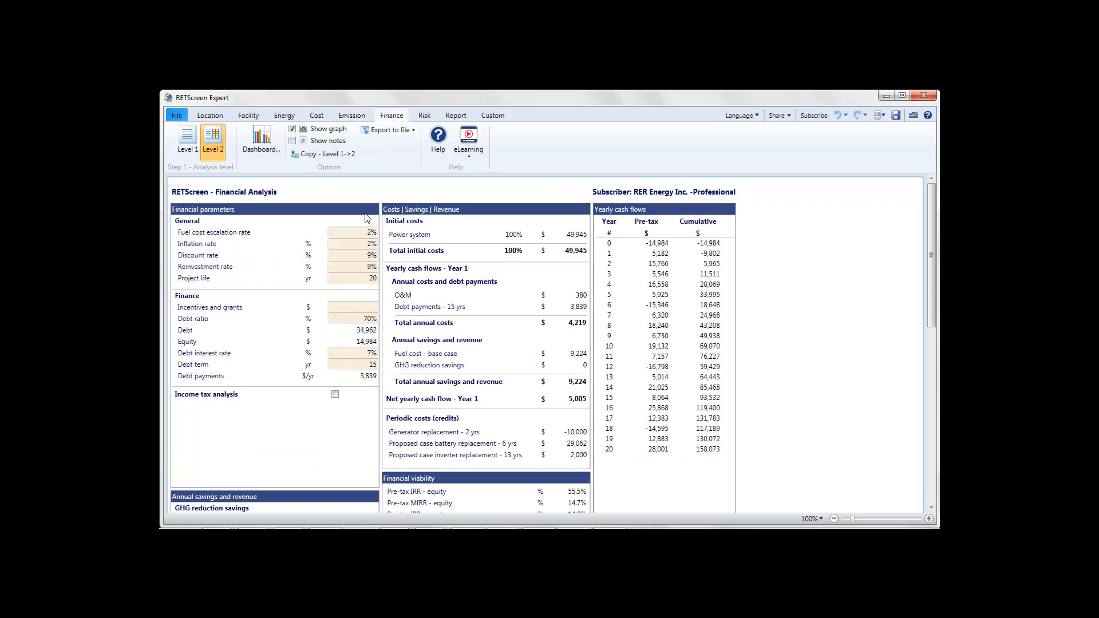
{"action": "left_click", "coordinate": [190, 143]}
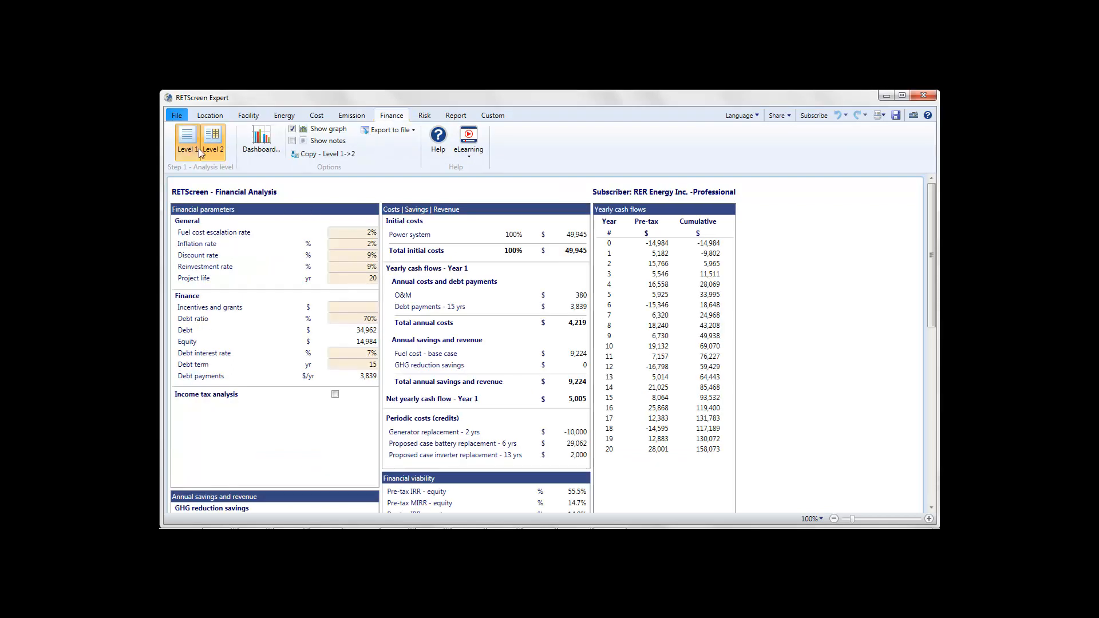
{"action": "left_click", "coordinate": [361, 258]}
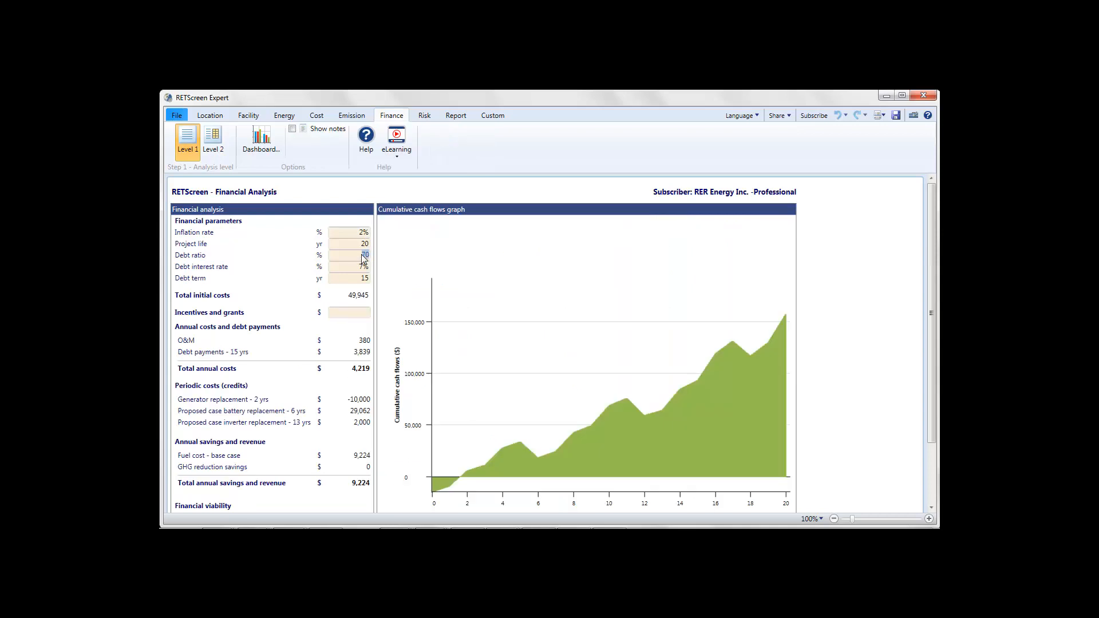
{"action": "type", "text": "0"}
{"action": "left_click", "coordinate": [353, 232]}
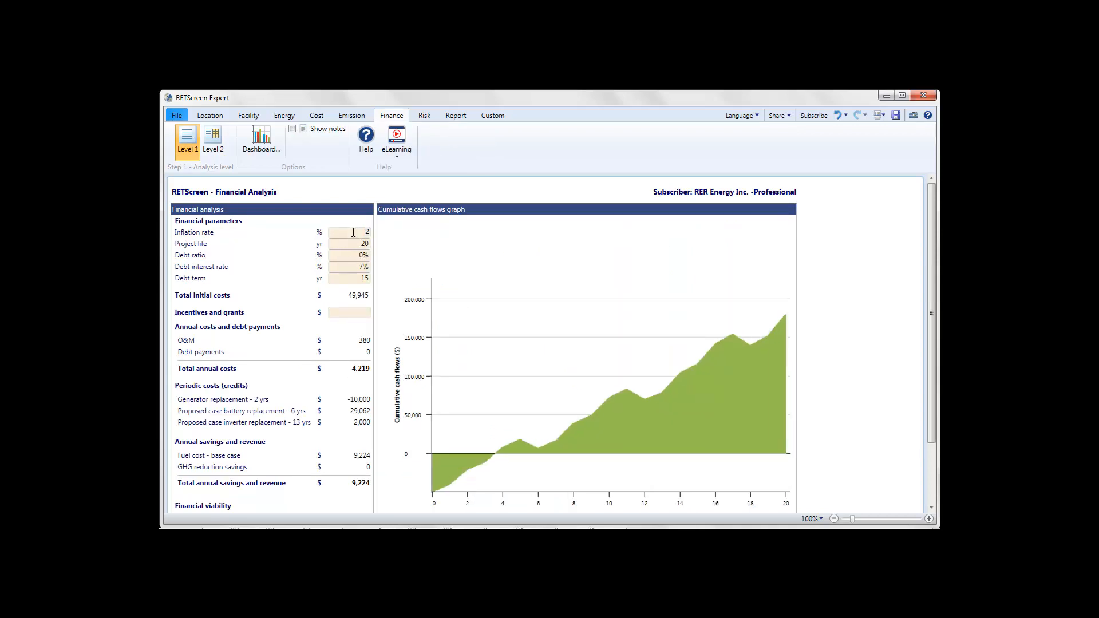
{"action": "type", "text": "2.5"}
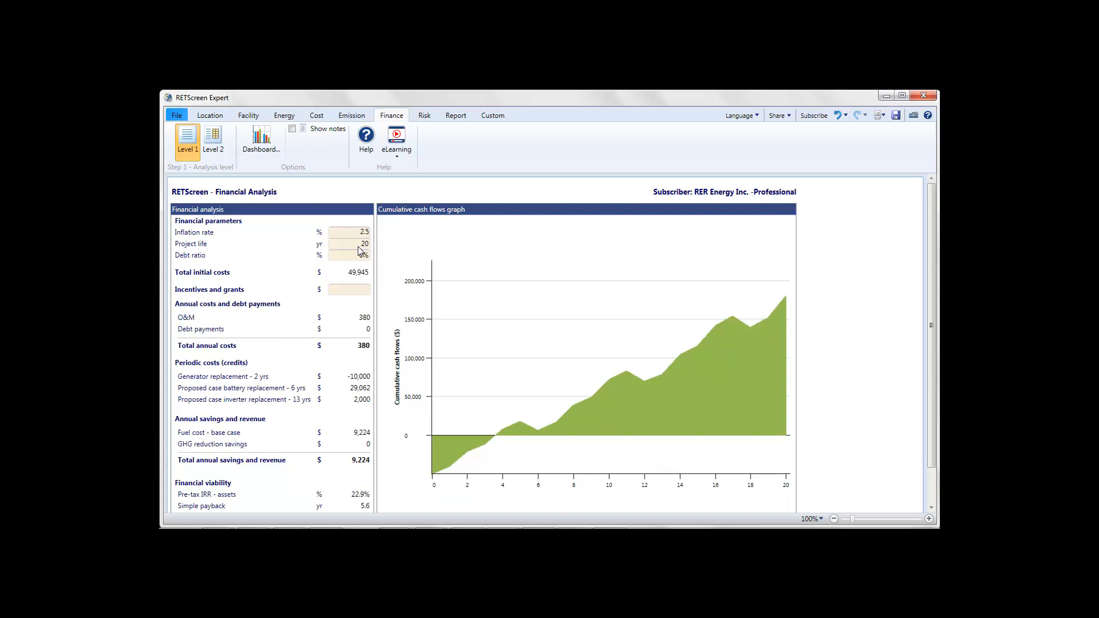
{"action": "key", "text": "Tab"}
{"action": "type", "text": "25"}
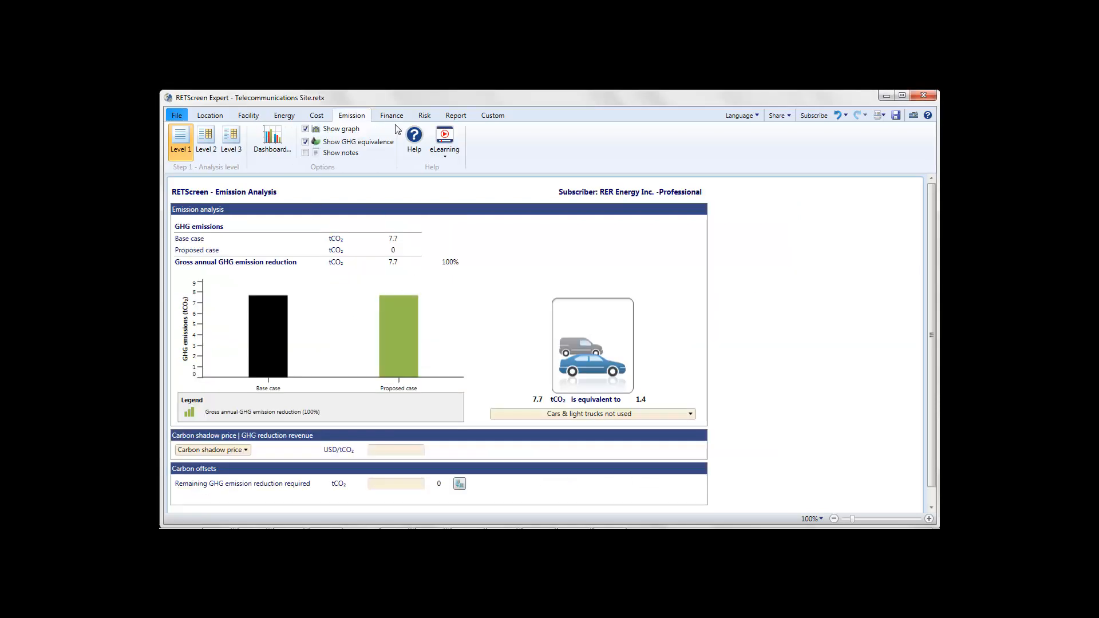
Step: Compare the financial viability and cumulative cash flows of the Telecommunications Site file with those of the archetype file
{"action": "left_click", "coordinate": [398, 117]}
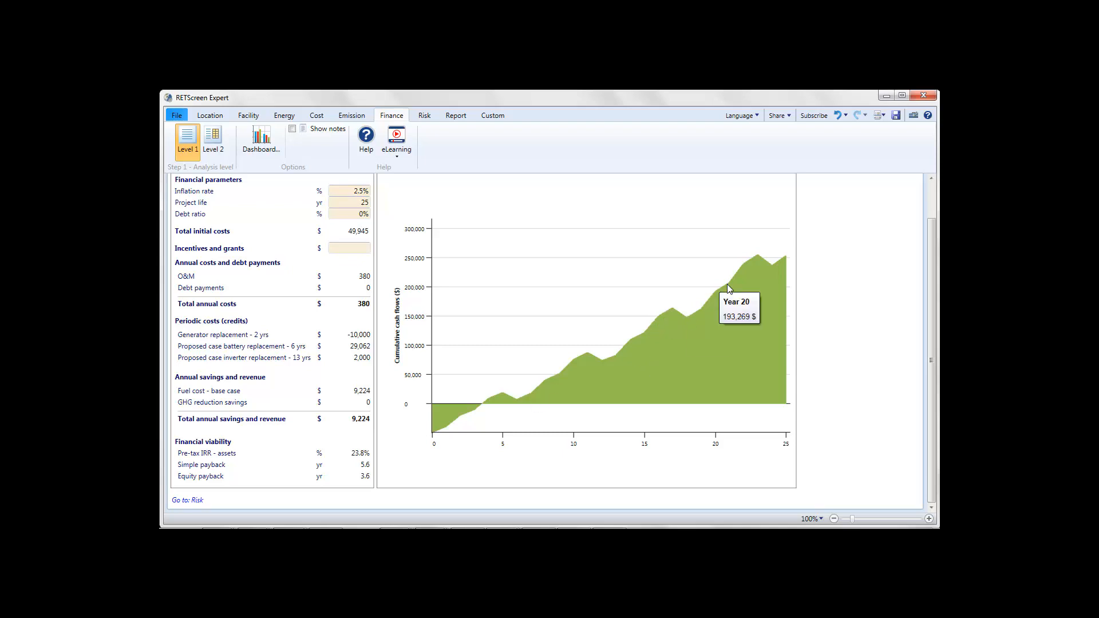
{"action": "mouse_move", "coordinate": [521, 394]}
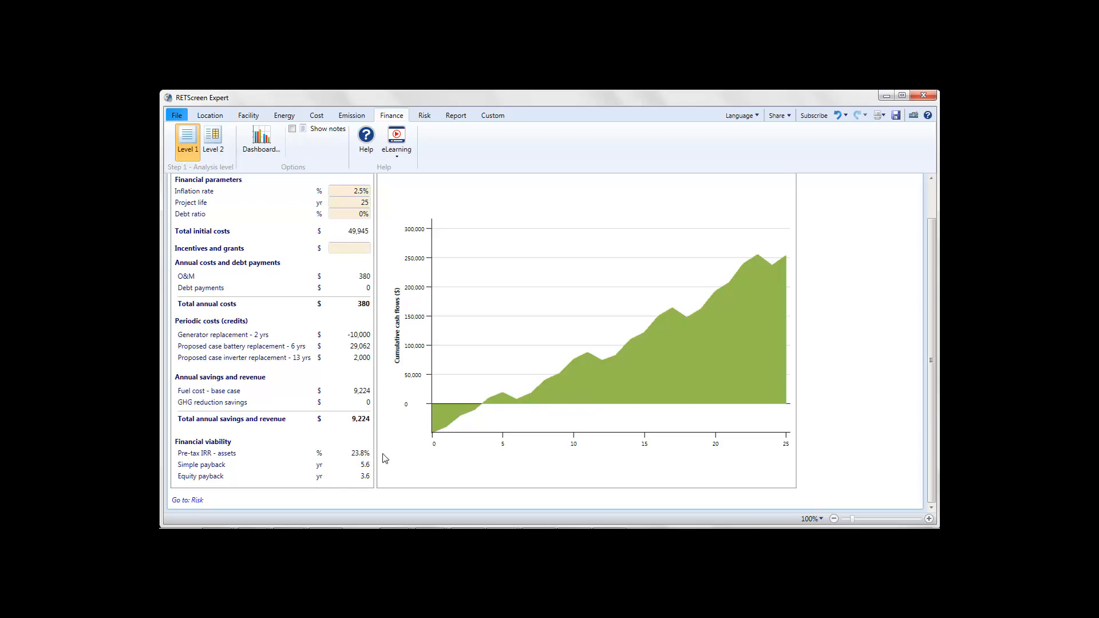